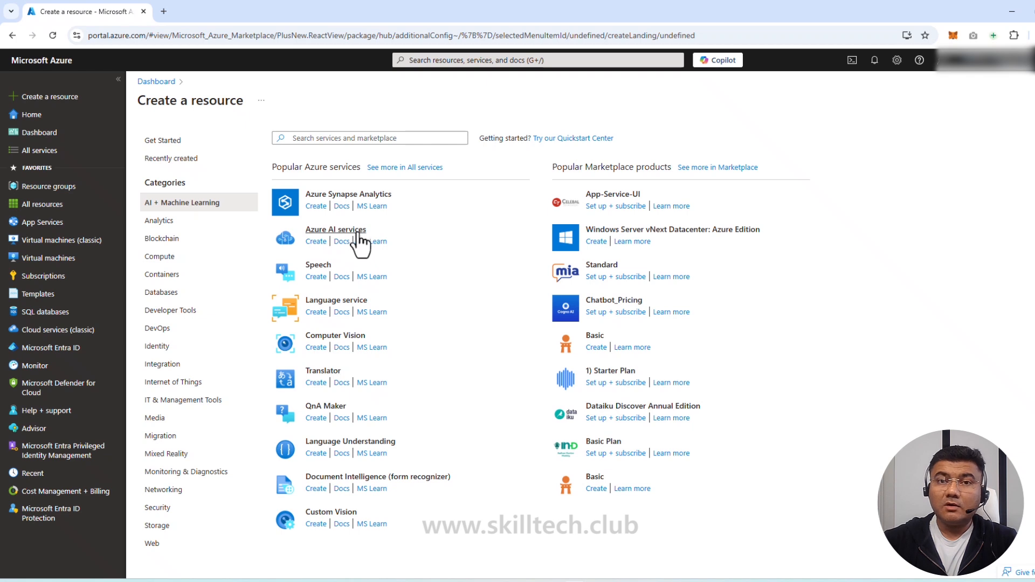
Start a new Language service resource with custom question answering and the custom text classification and entity recognition features enabled
click(316, 312)
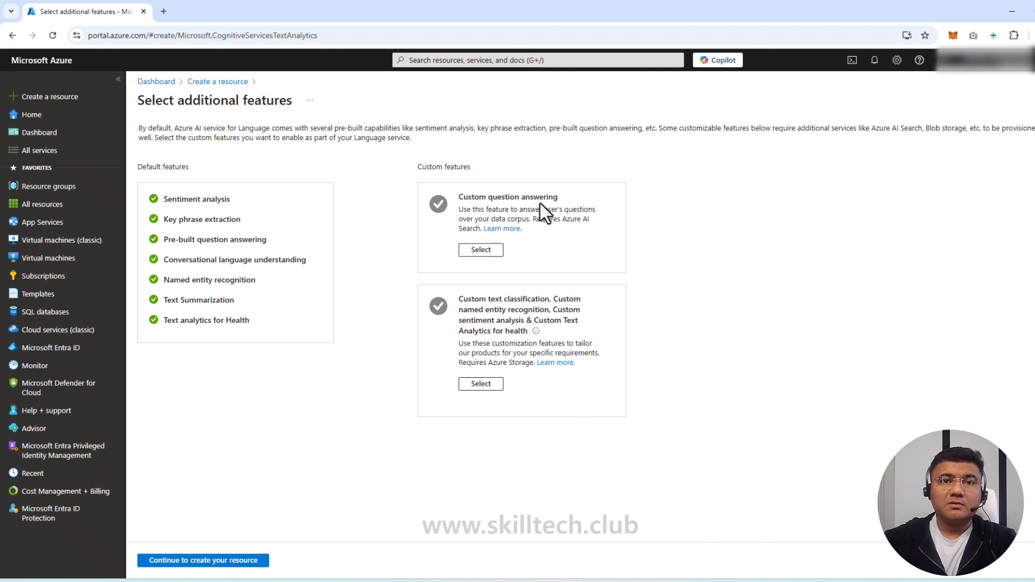
click(493, 252)
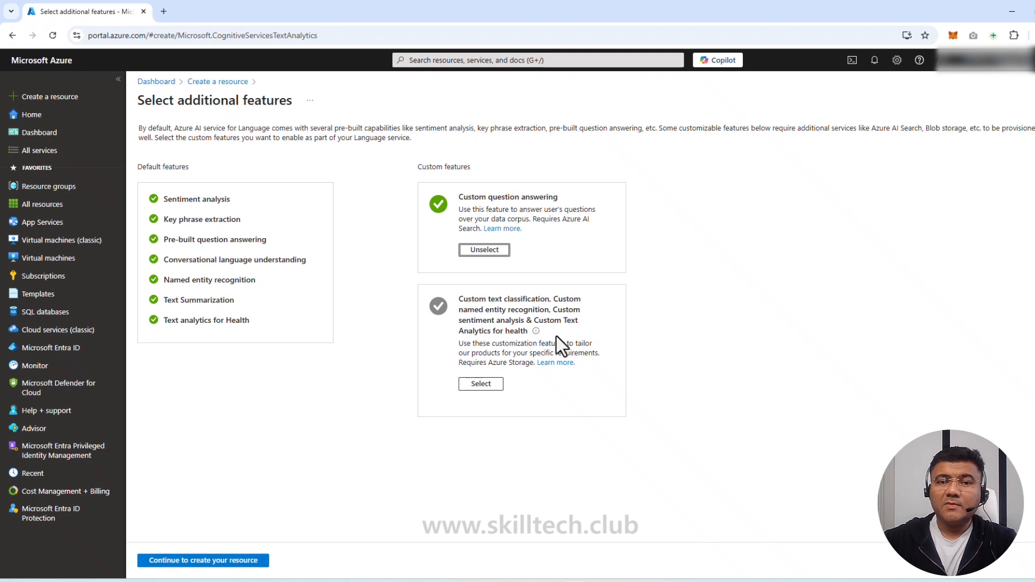
click(478, 385)
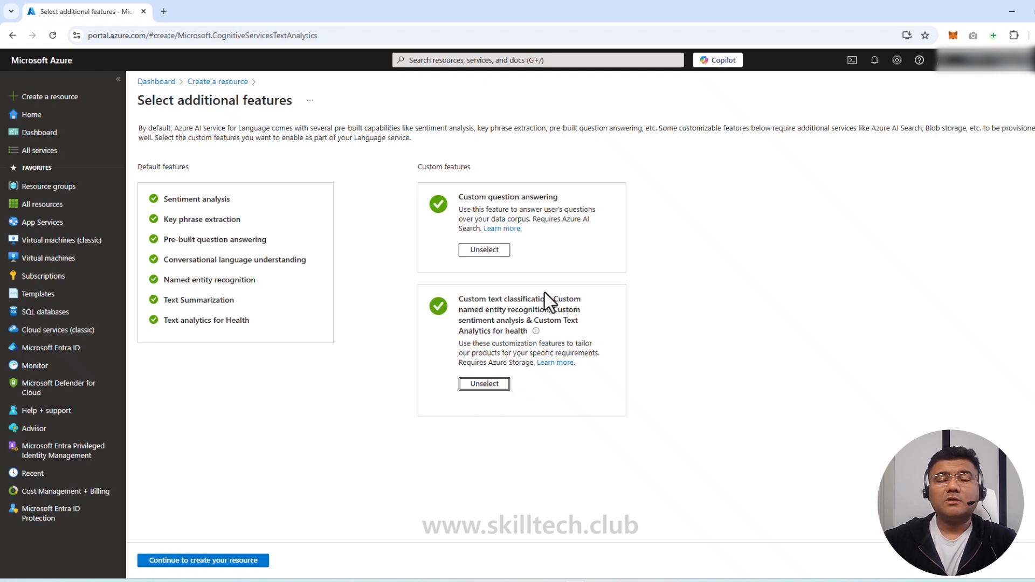
click(195, 562)
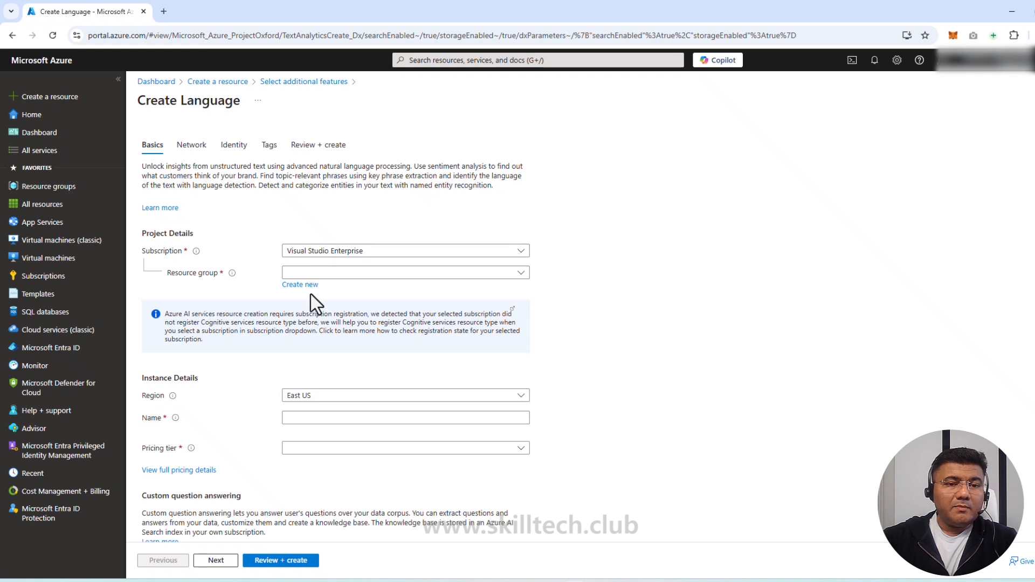
Create a new resource group named AI900RG for the Language resource
click(305, 286)
text(AI900)
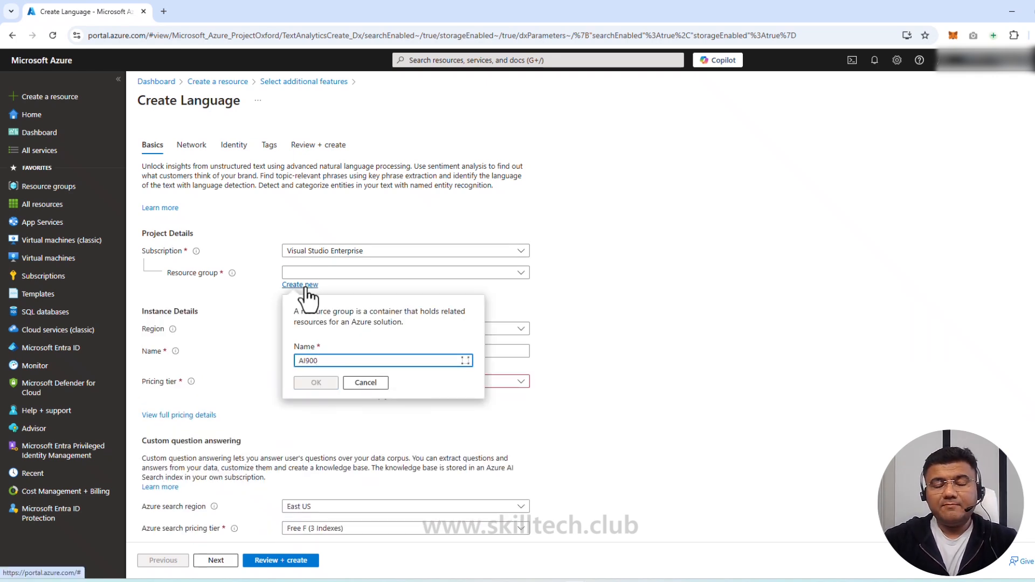
text(RG)
click(317, 383)
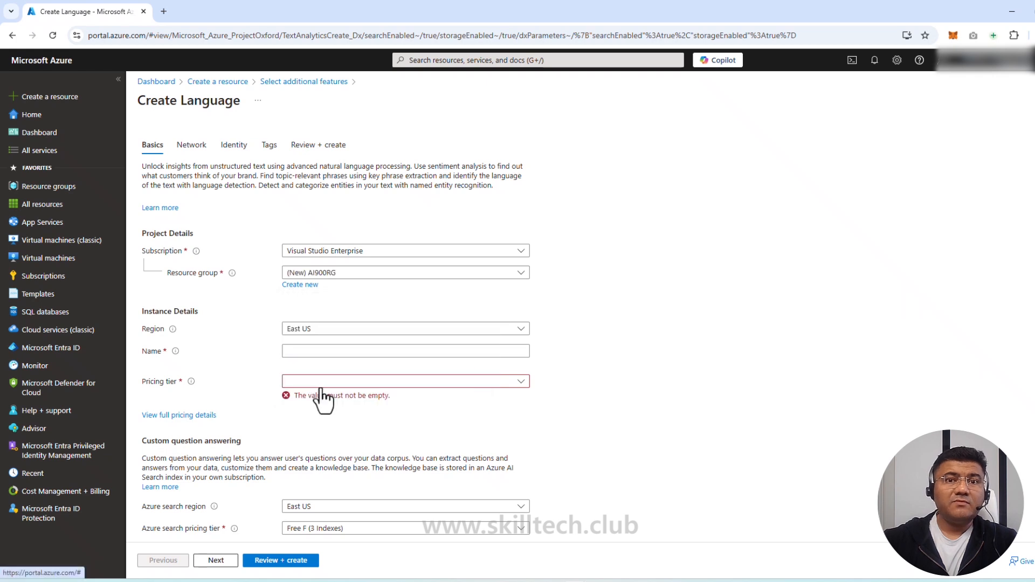
Name the Language instance MarutiLangSvr2025 and set its pricing tier to S (1K Calls per minute)
click(320, 352)
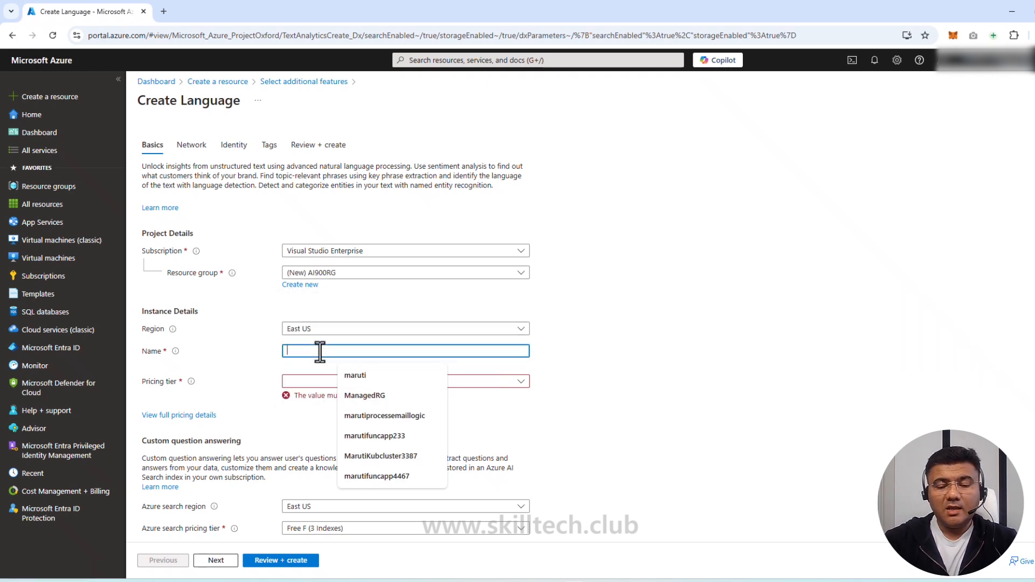
text(MarutiLan)
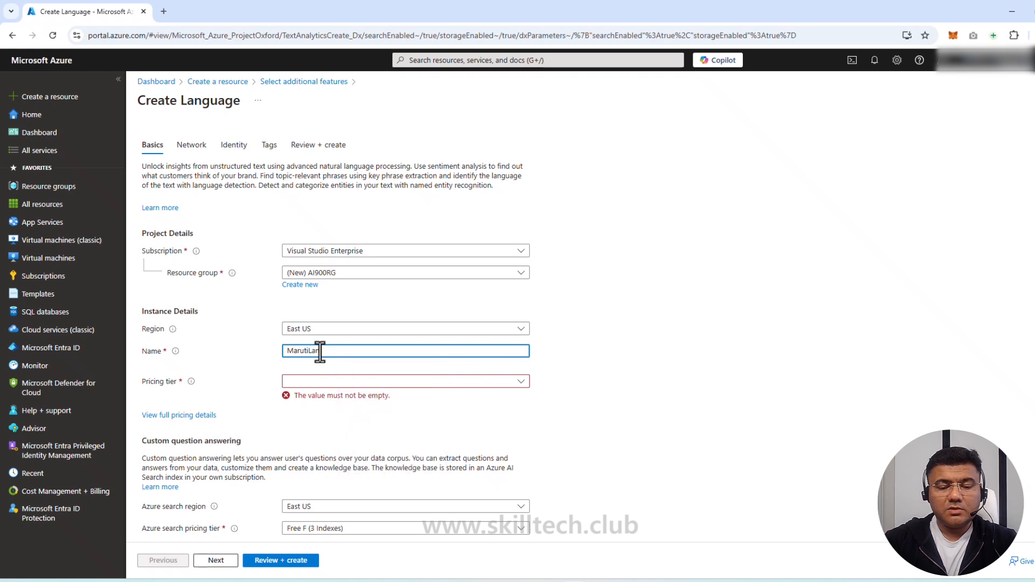
text(gSvr)
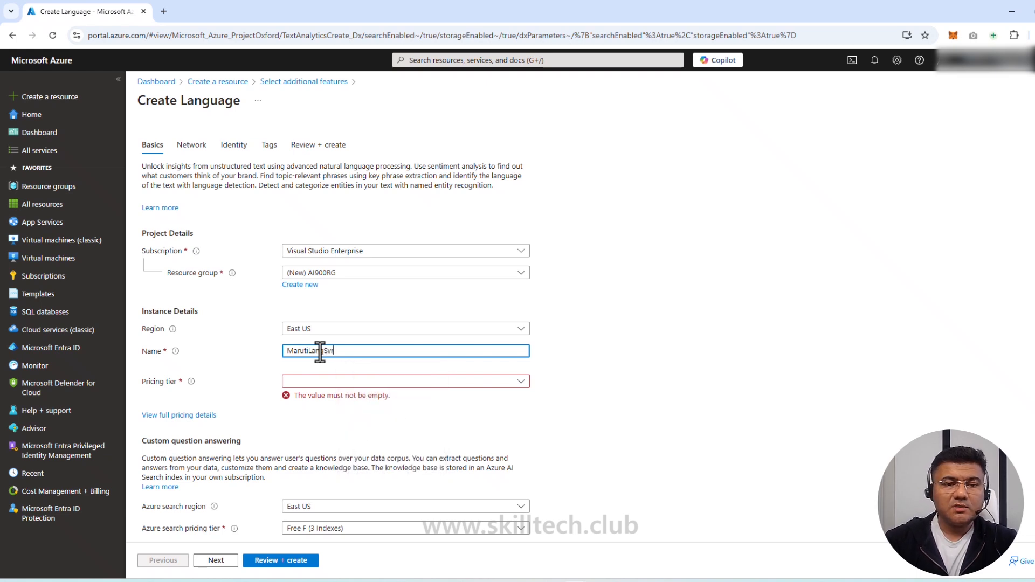
text(2025)
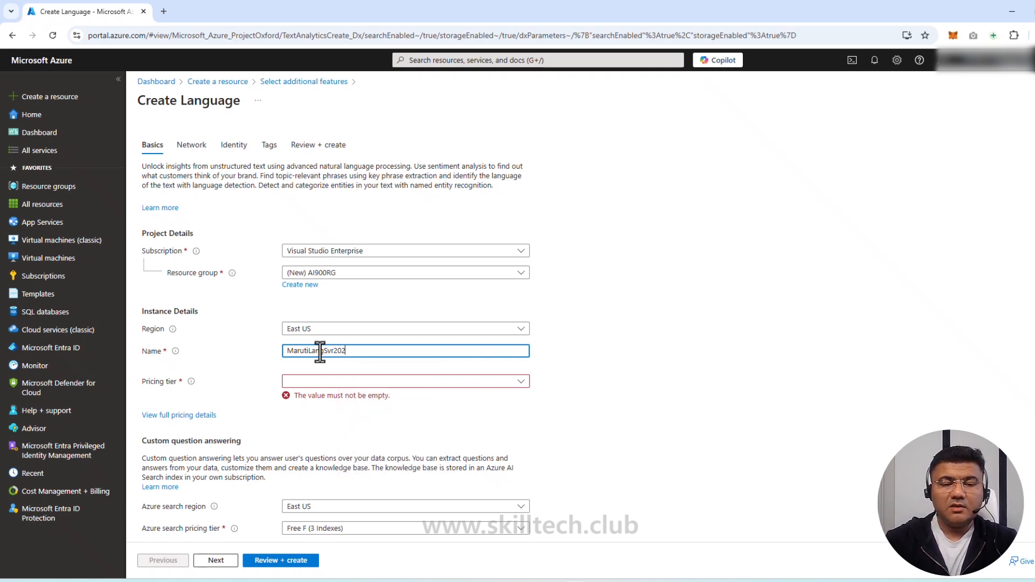
click(342, 381)
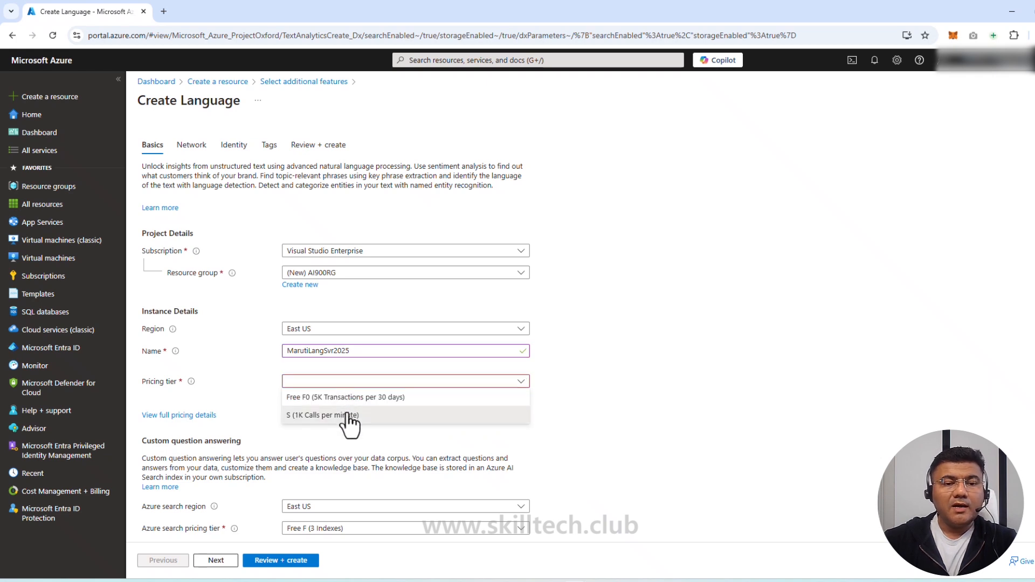
click(347, 415)
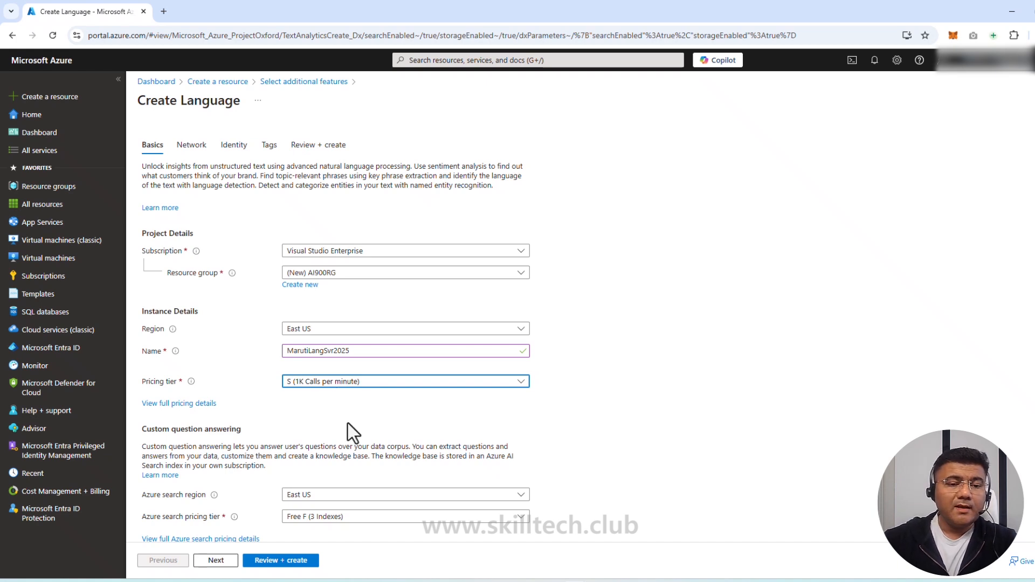
Set up a new storage account named marutistrgai2025 of type Standard LRS for the custom text features
scroll(347, 423, down, 3)
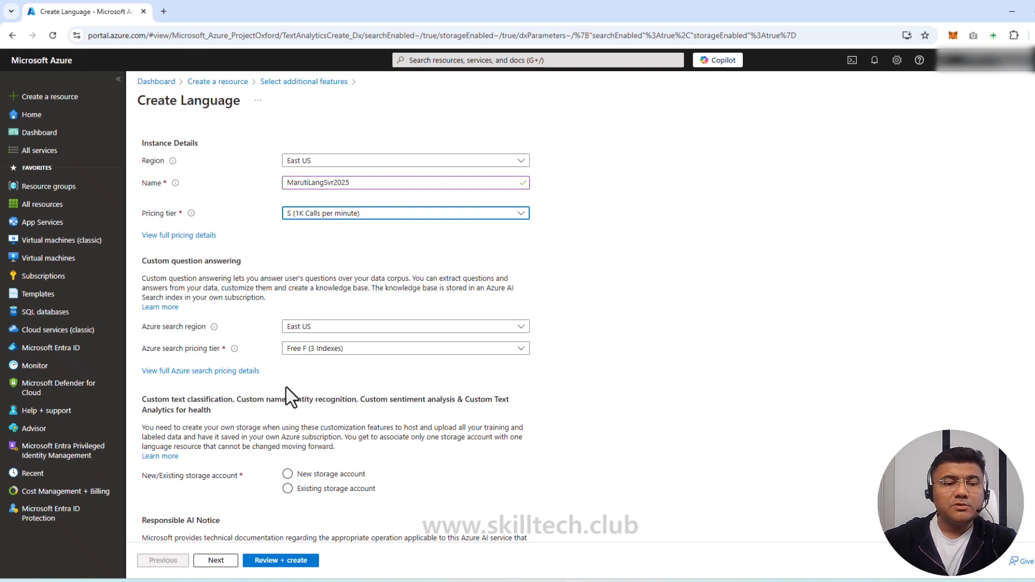
scroll(358, 396, down, 3)
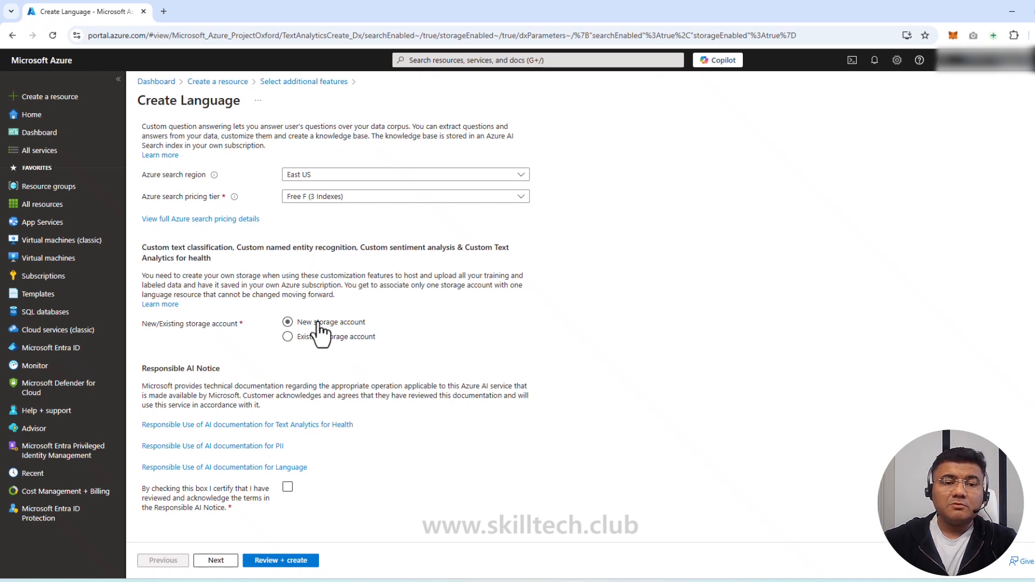
click(289, 322)
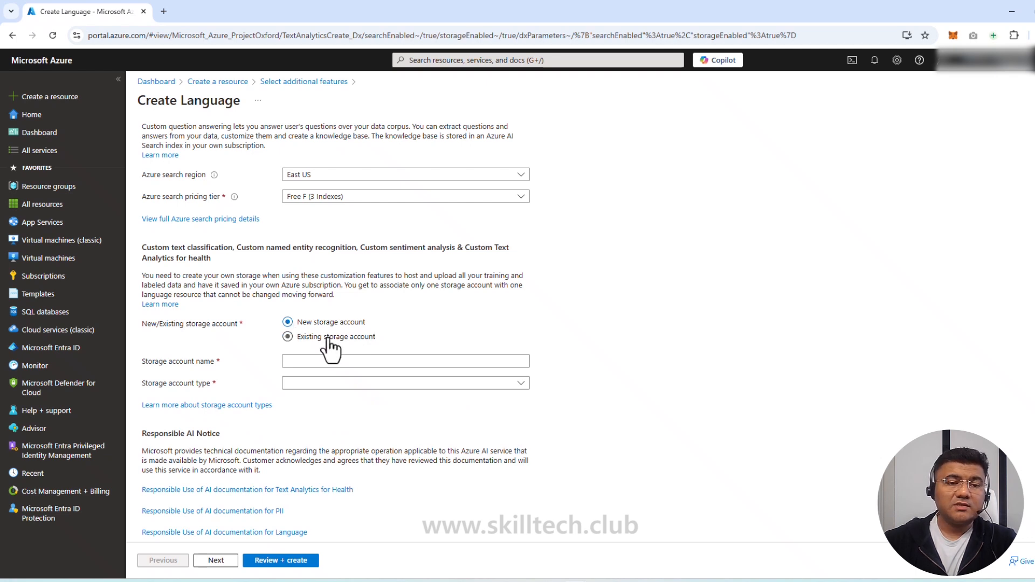
click(319, 360)
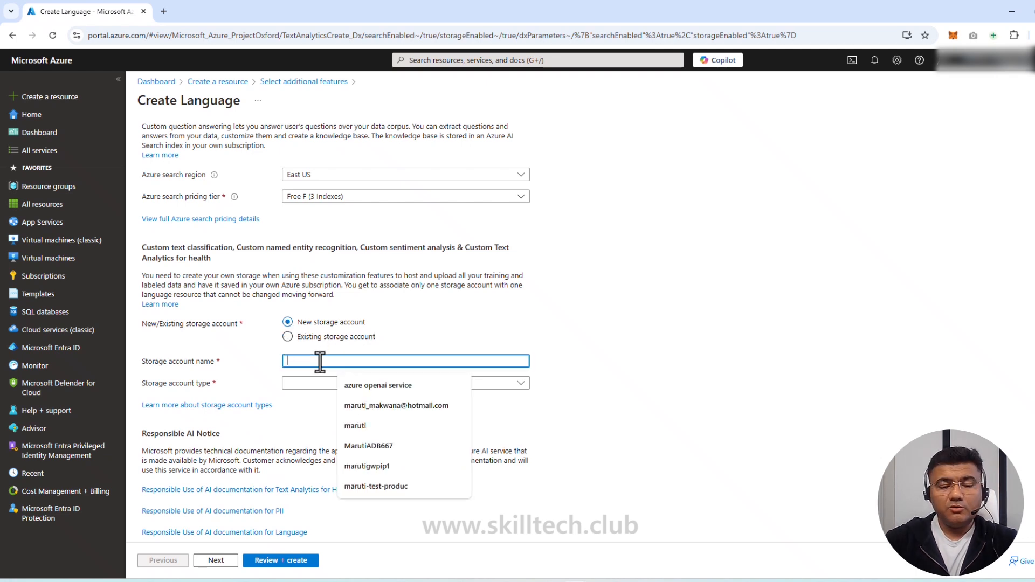
text(maruti)
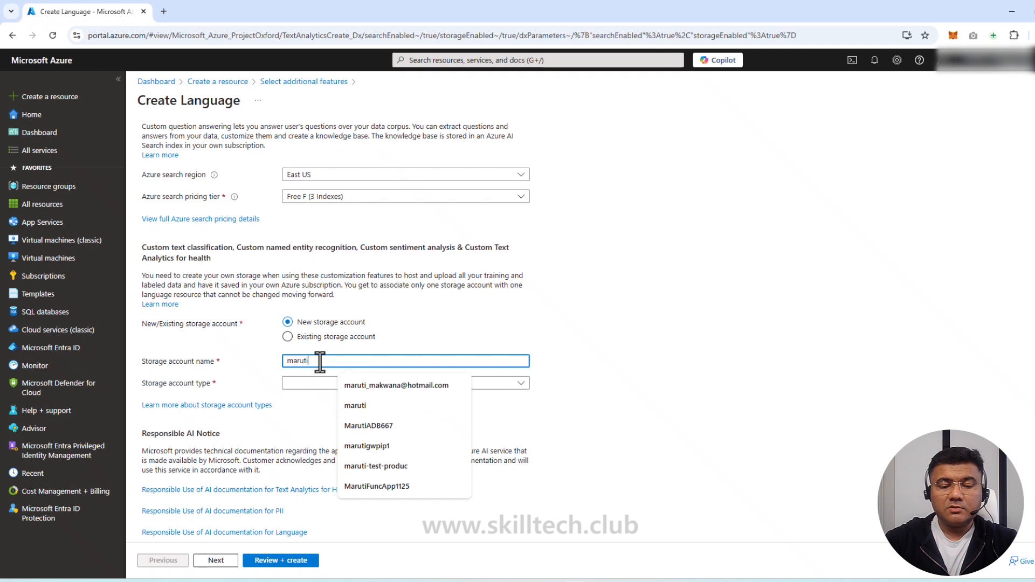
text(strg)
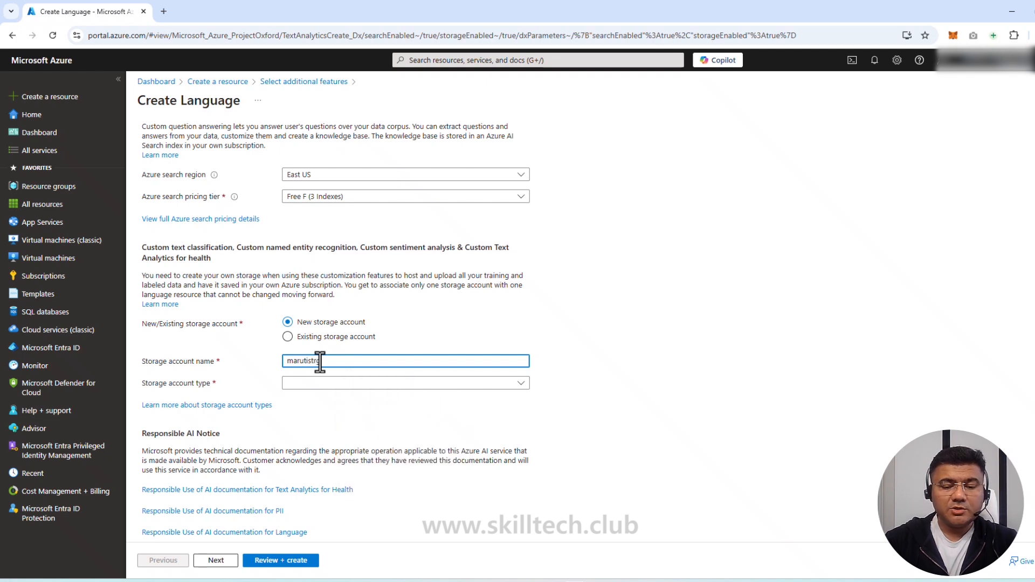
text(ai)
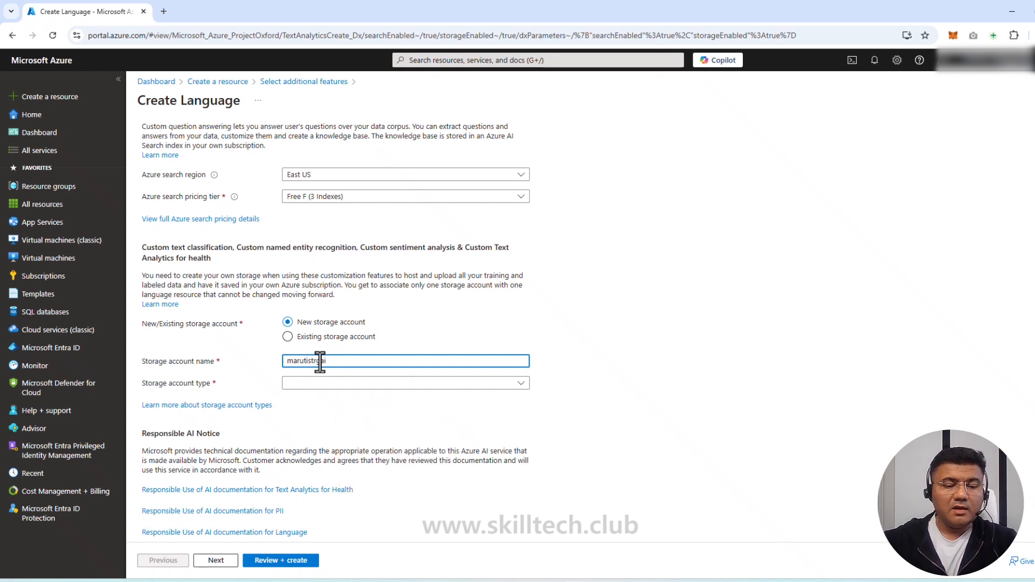
text(2025)
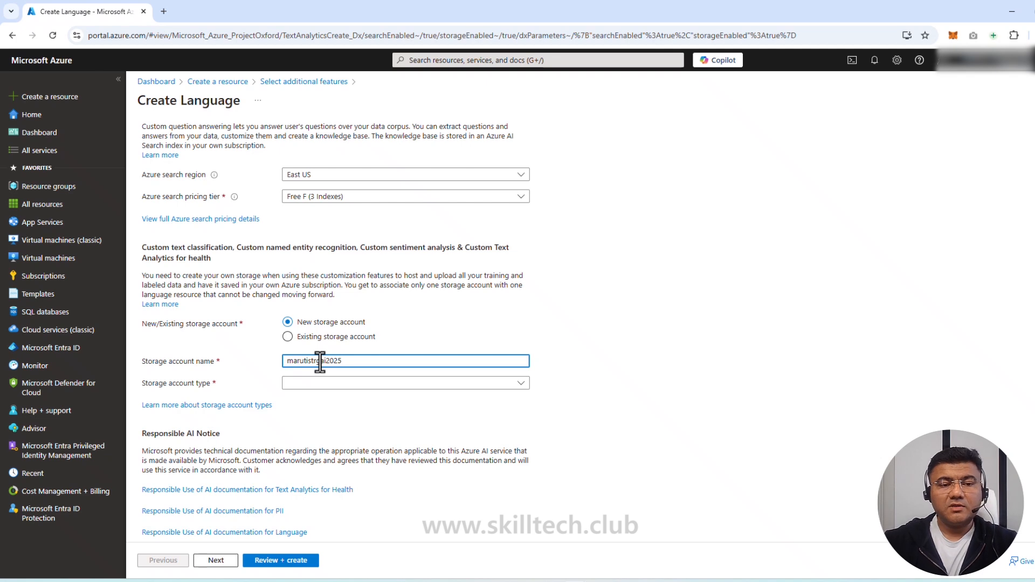
click(356, 383)
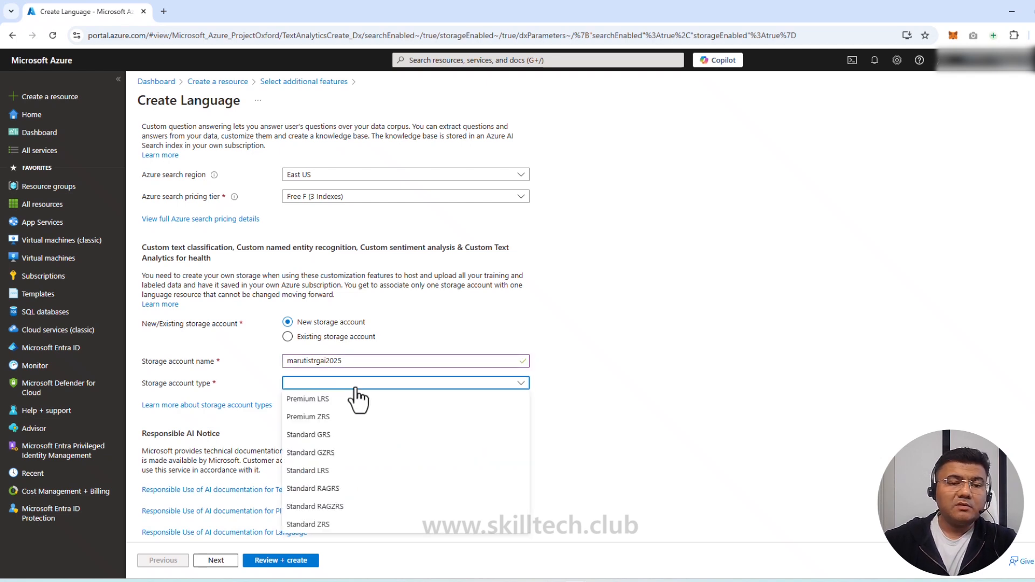
click(335, 471)
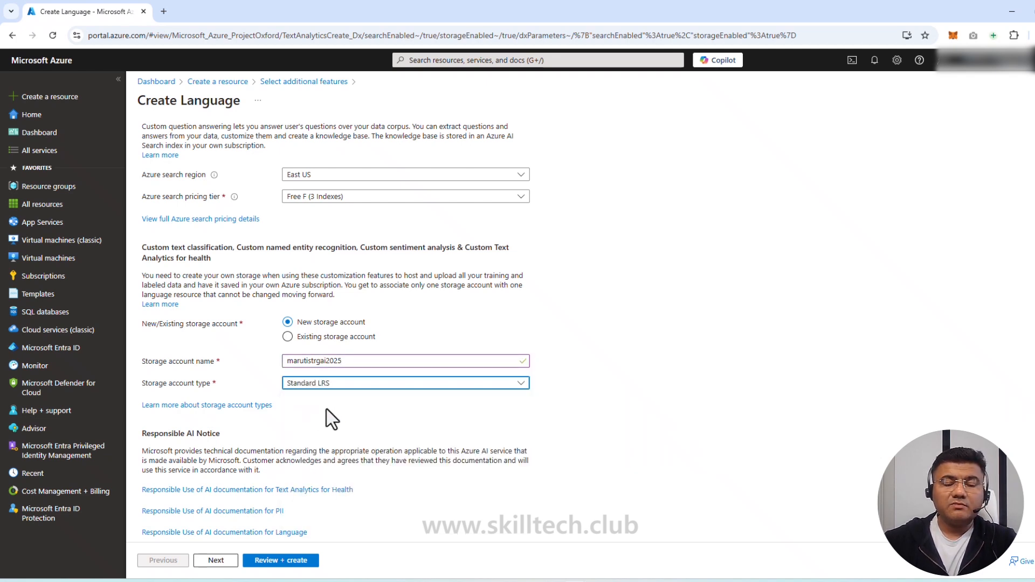
Acknowledge the Responsible AI Notice terms, then review and create the Language resource
scroll(325, 422, down, 1)
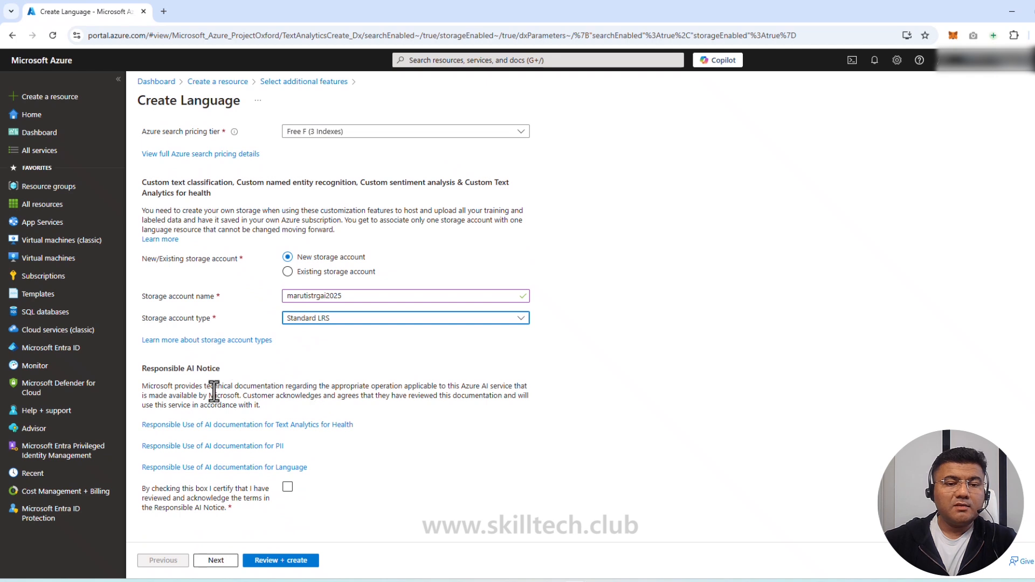
click(288, 488)
click(288, 488)
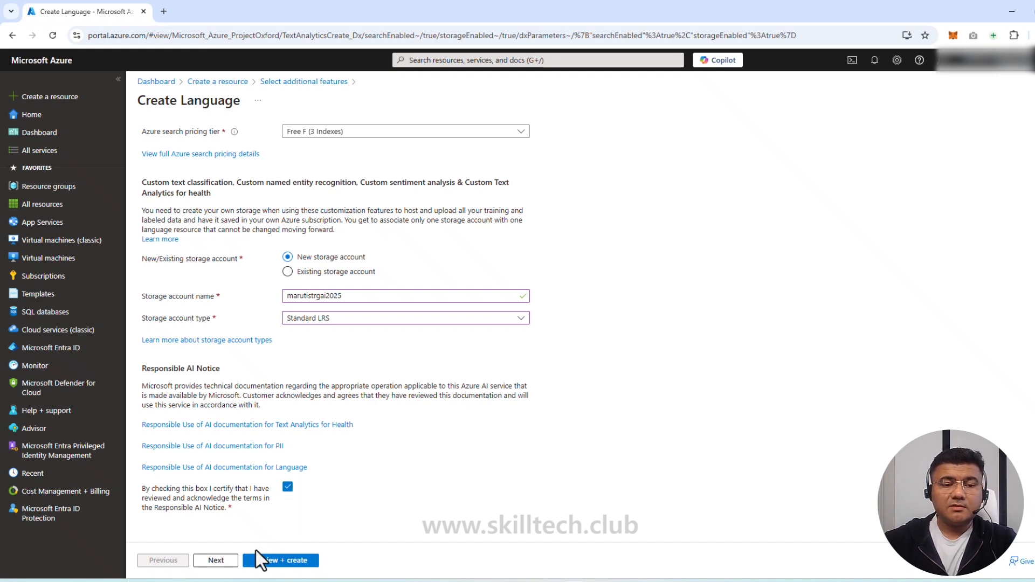
click(215, 564)
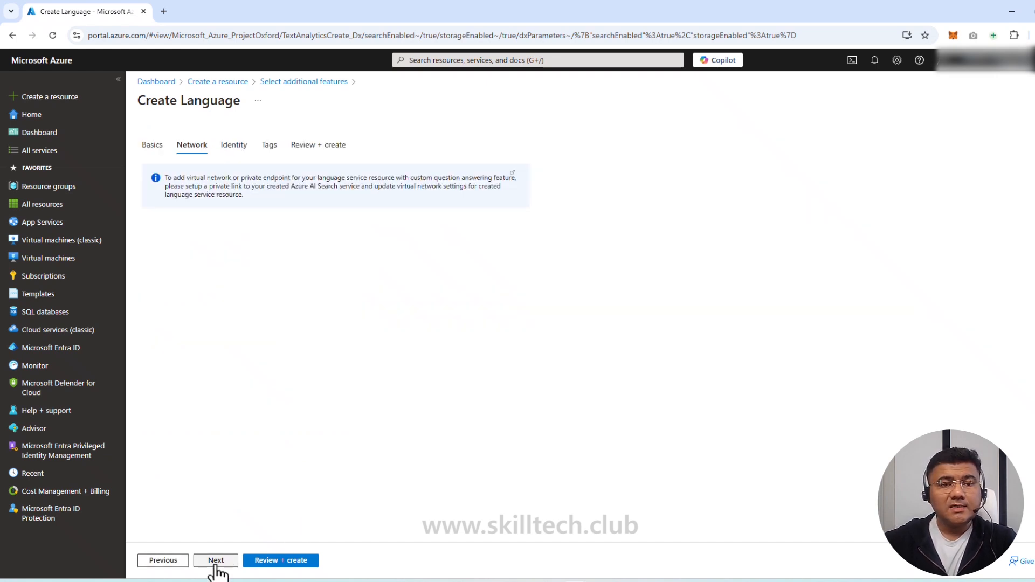
click(274, 562)
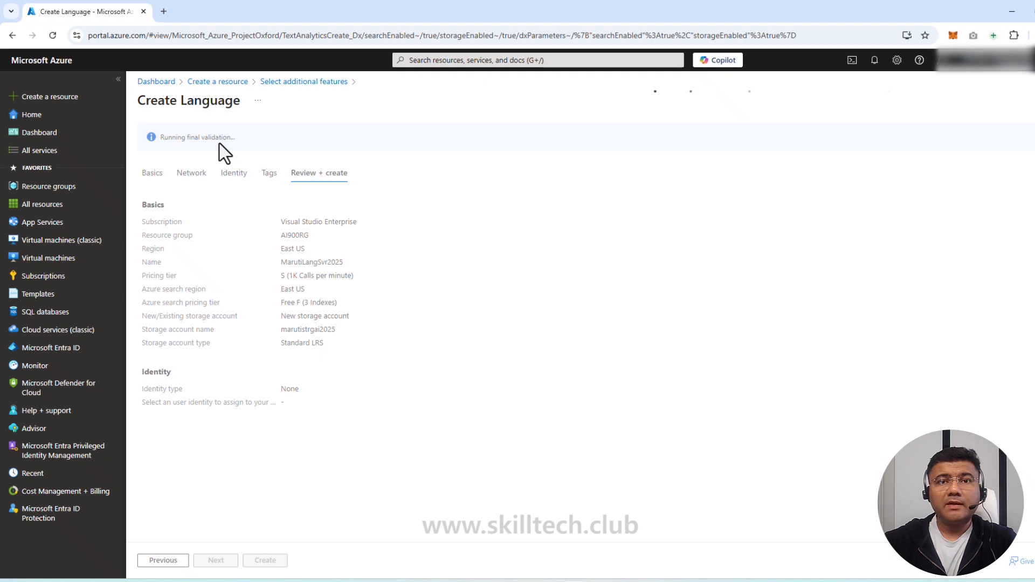
click(266, 561)
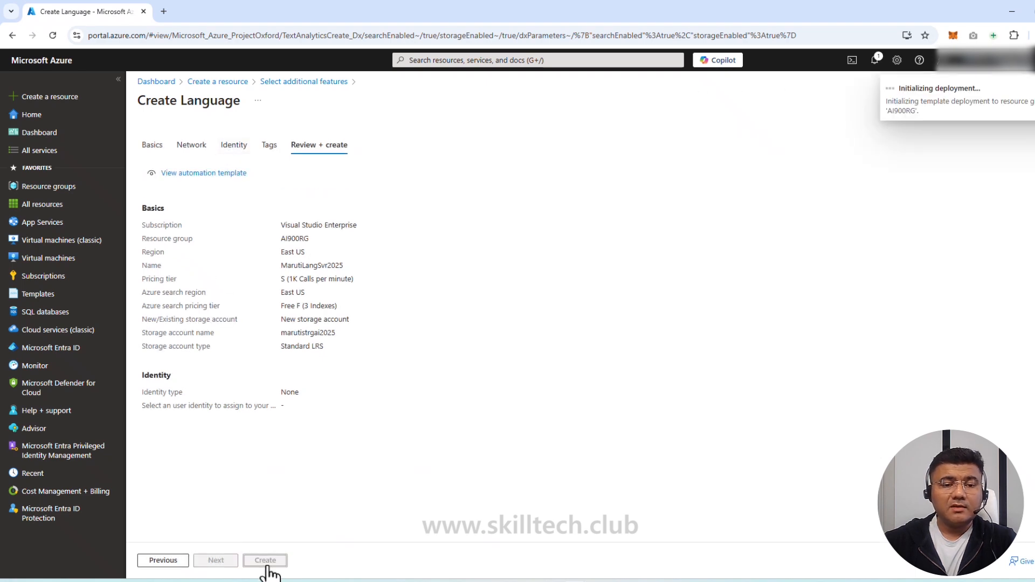
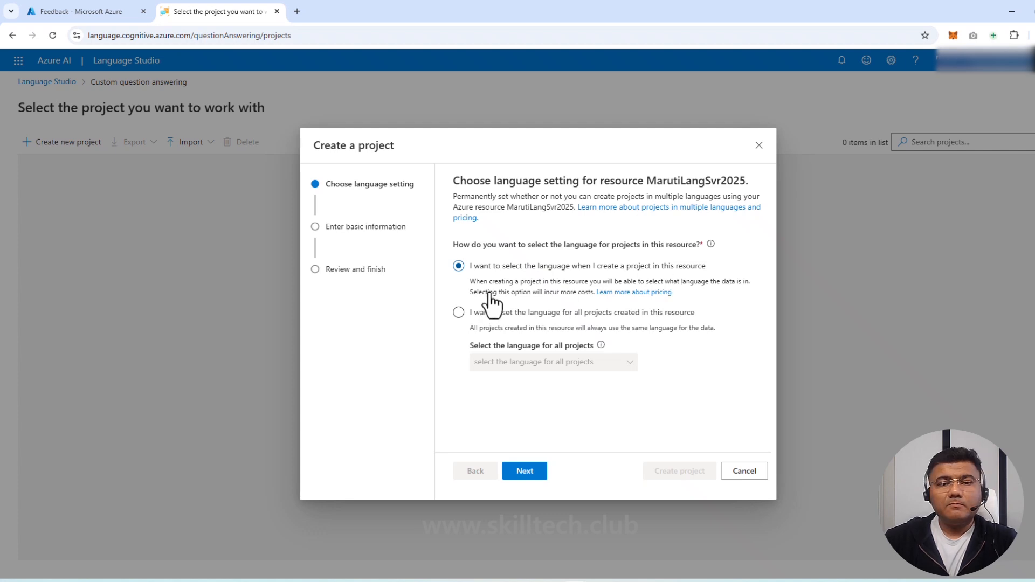
Accept selecting the language per project for this resource and name the new question answering project MargiesTravel
click(527, 472)
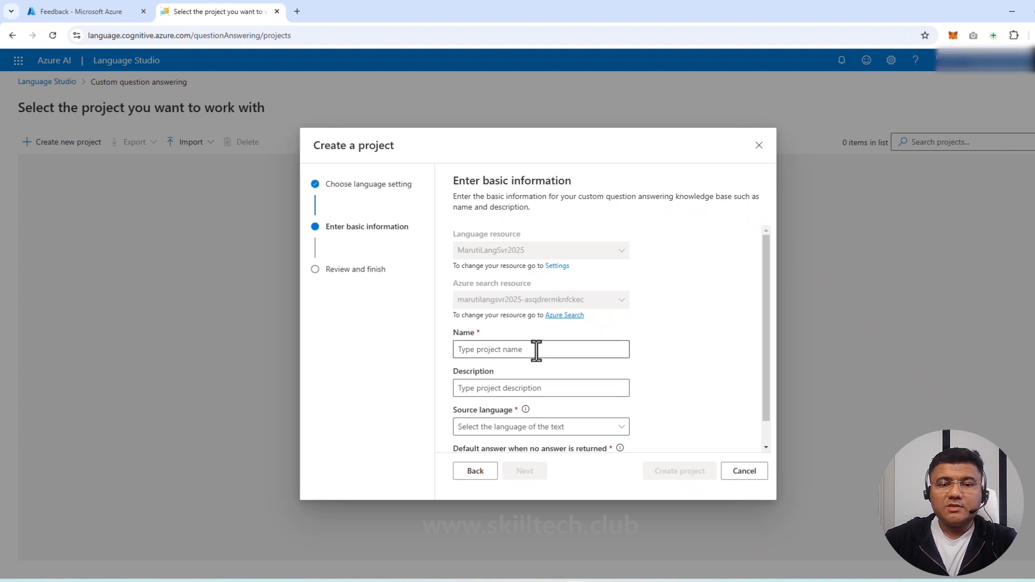
scroll(536, 351, down, 1)
scroll(537, 350, down, 1)
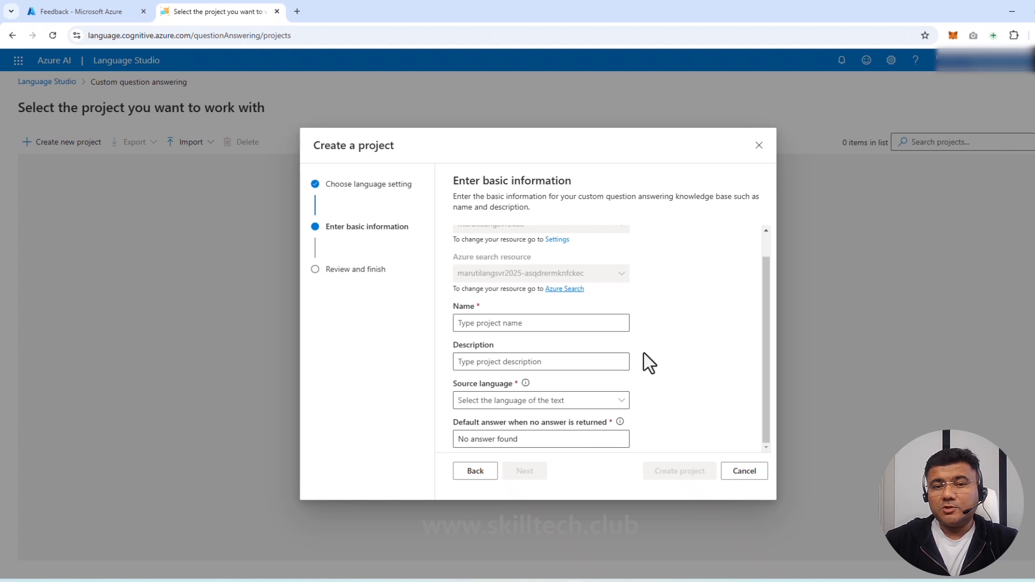
click(527, 327)
text(MargiesTravel)
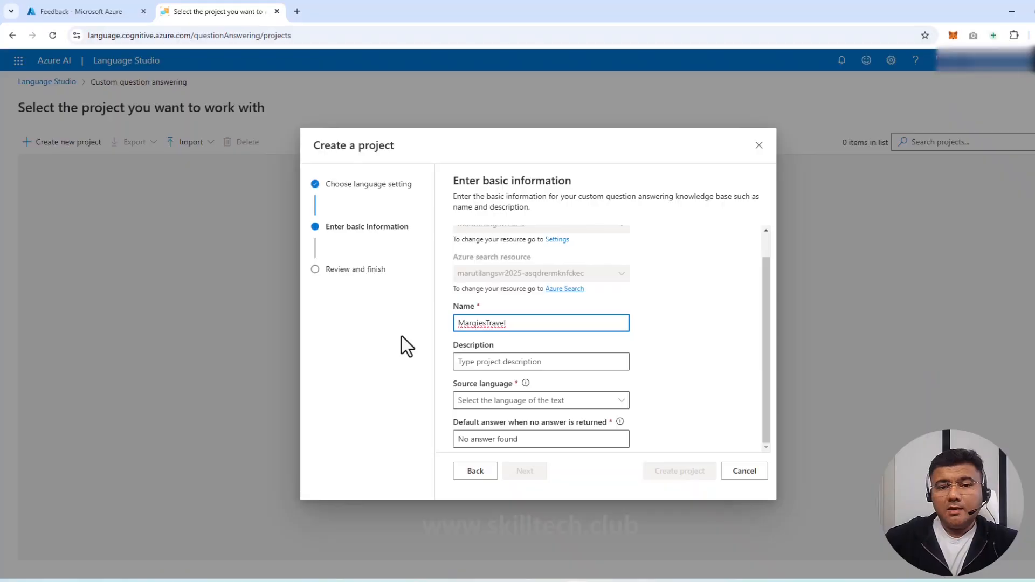
Give the project the description "A simple knowledge base" and set its source language to English
click(464, 361)
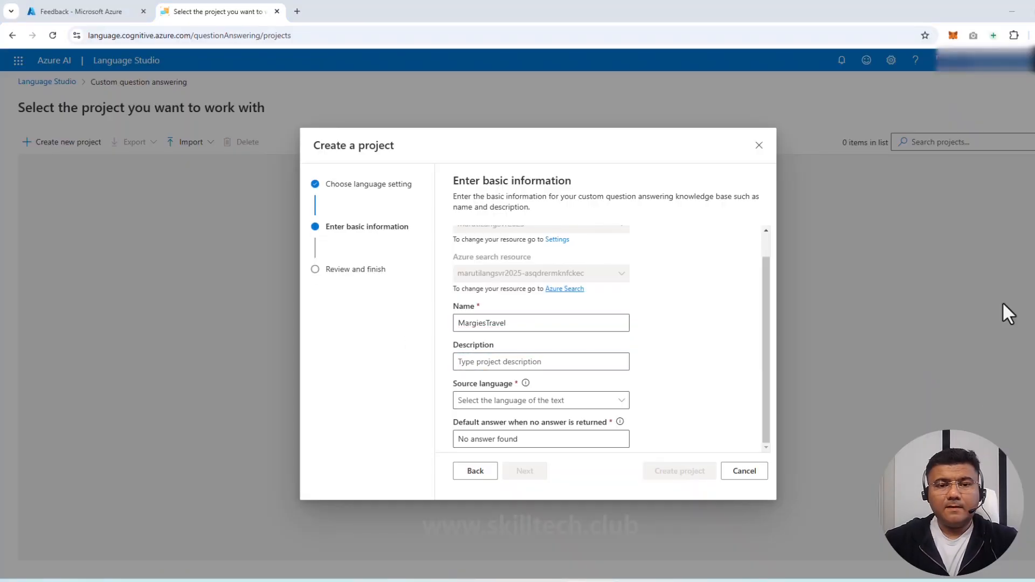
click(596, 365)
text(A simple knowledge base)
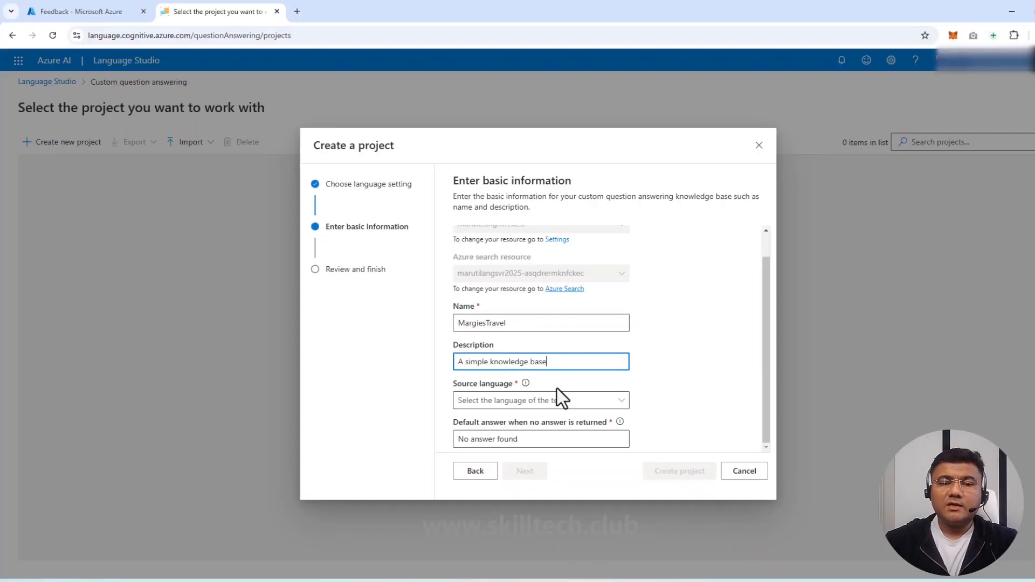
click(614, 408)
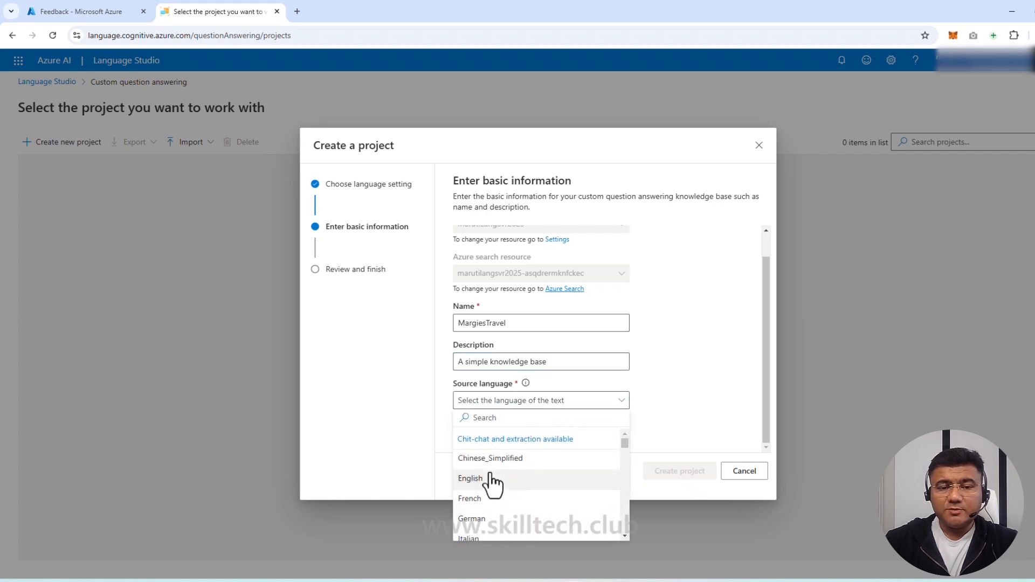
click(490, 478)
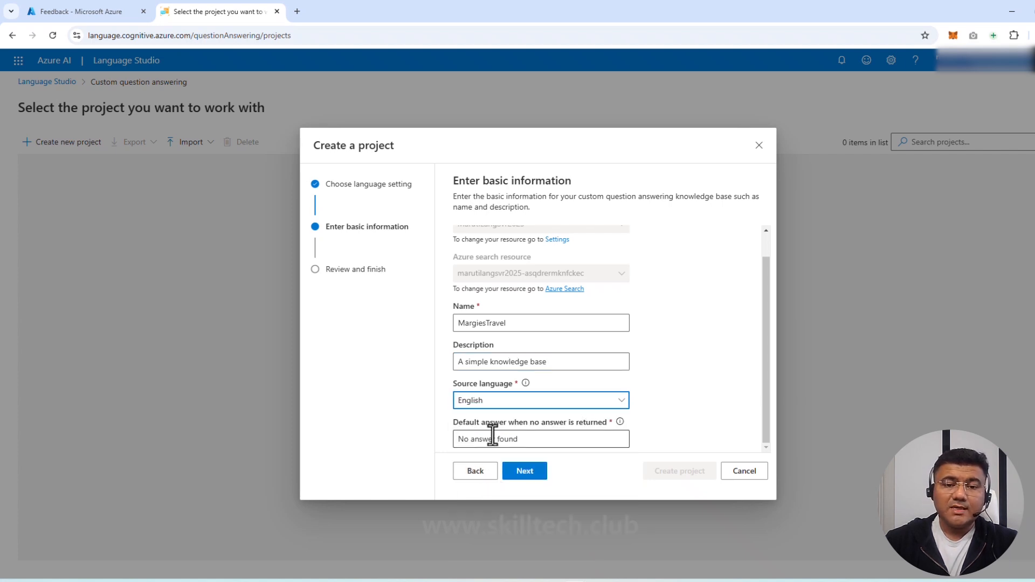
Keep "No answer found" as the default answer, create the MargiesTravel project and skip the introductory tips
click(564, 440)
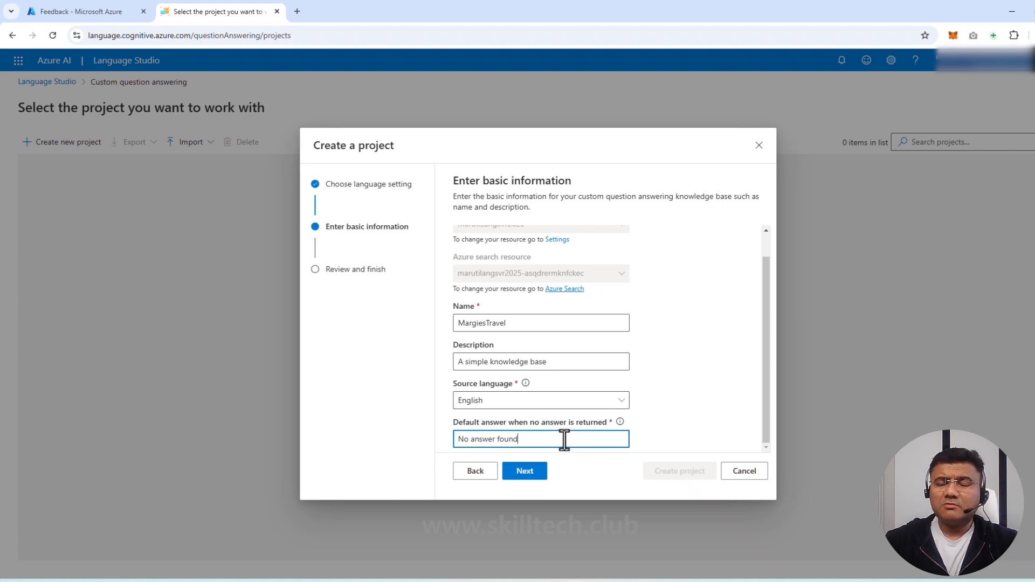
click(527, 473)
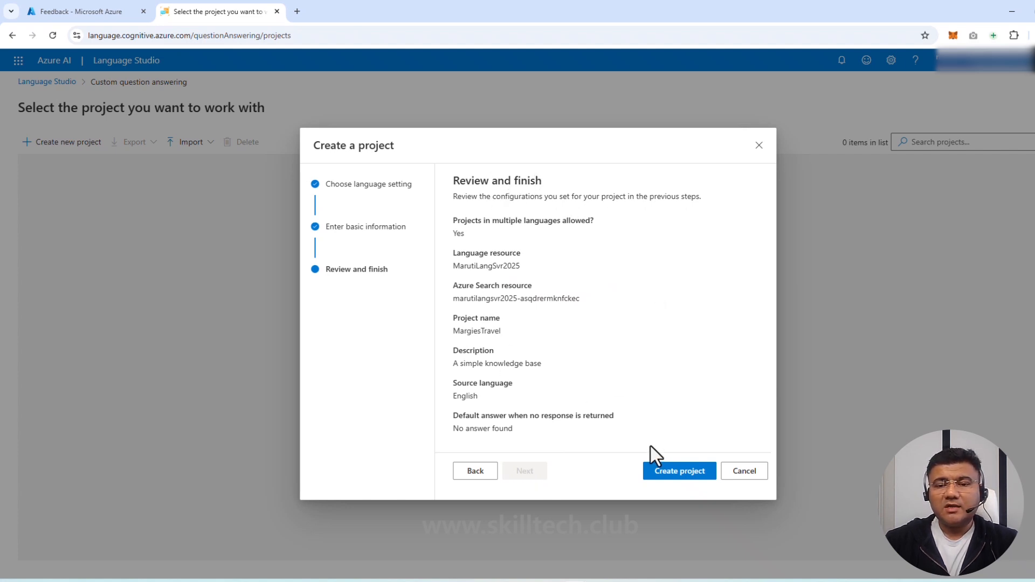
click(664, 474)
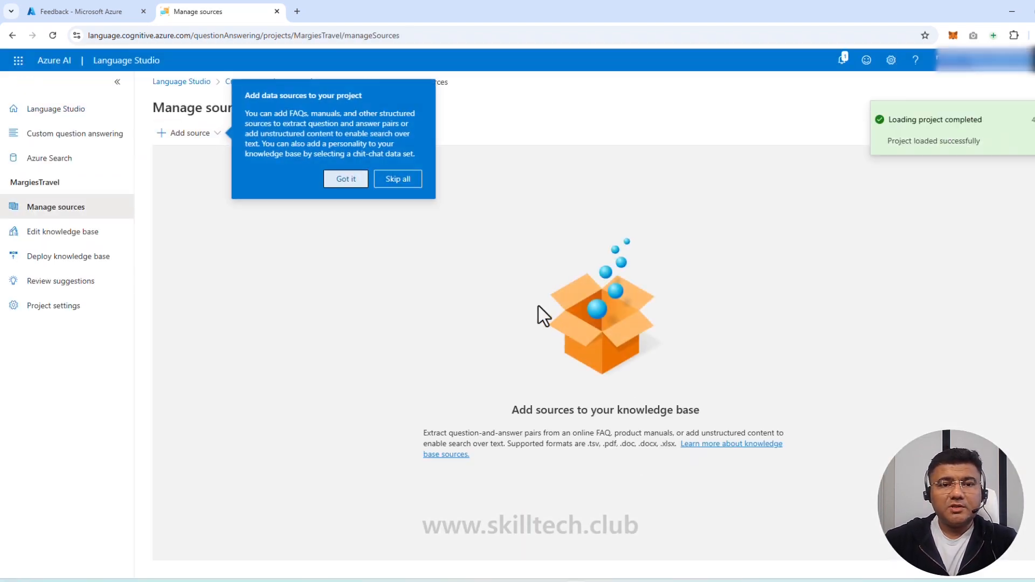
click(421, 180)
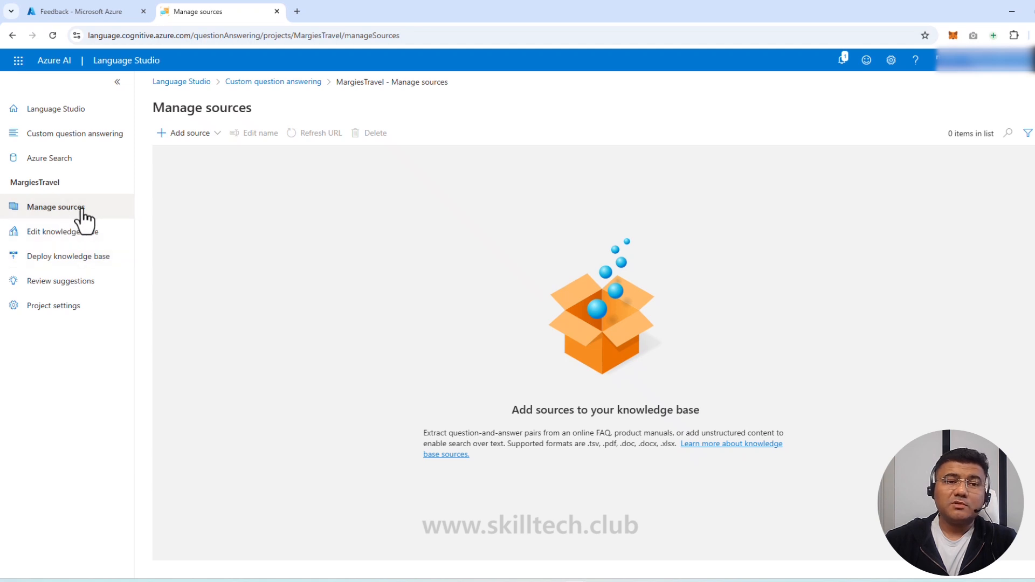
Start adding a URL source to the project and name it MargiesKB
click(210, 137)
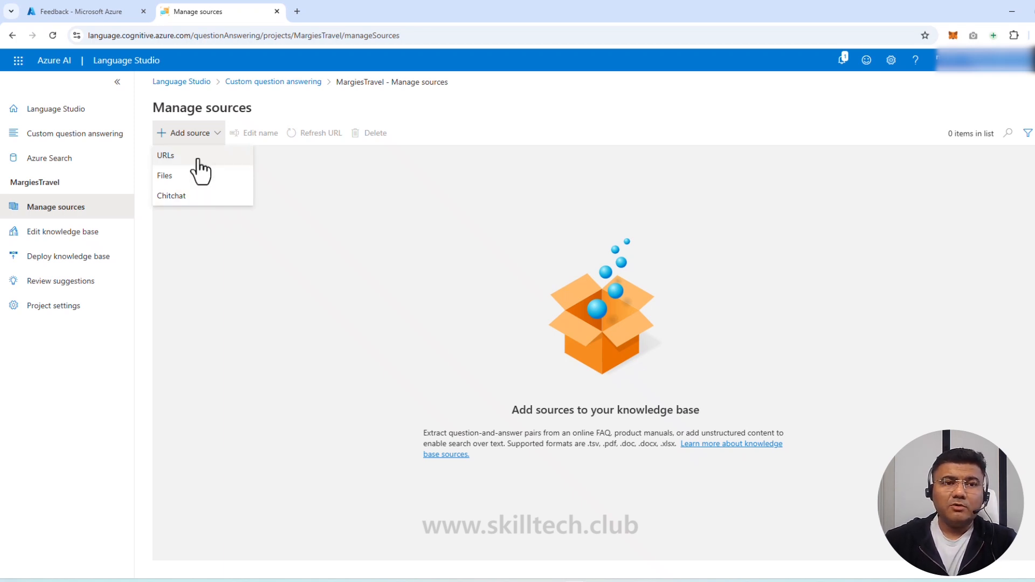
click(166, 155)
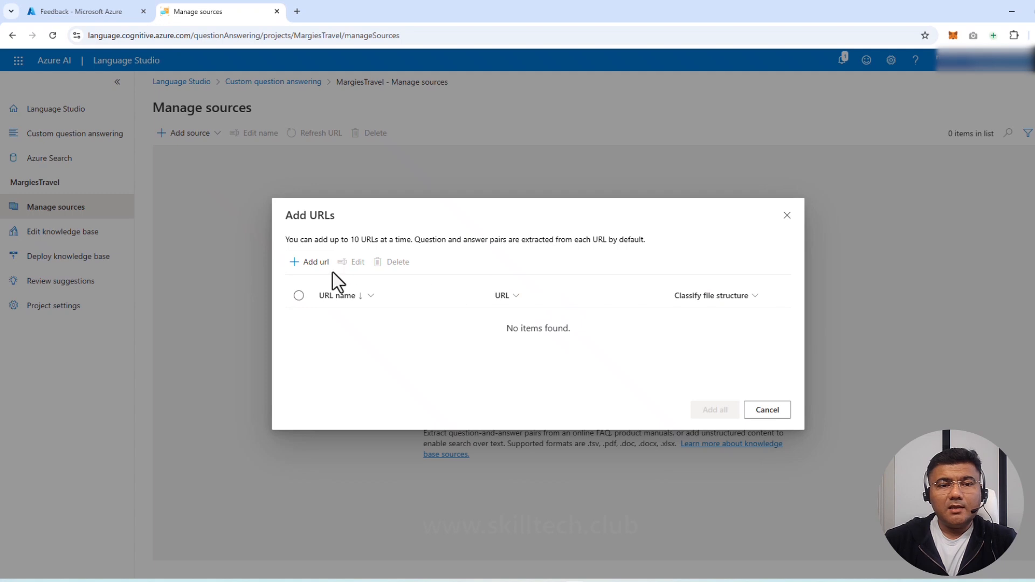
click(306, 263)
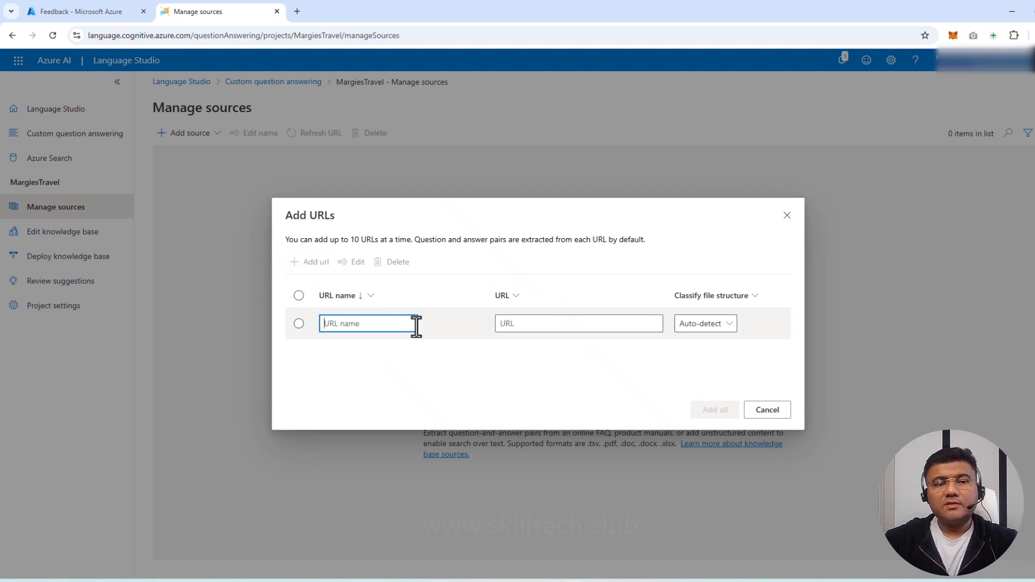
key(alt+Tab)
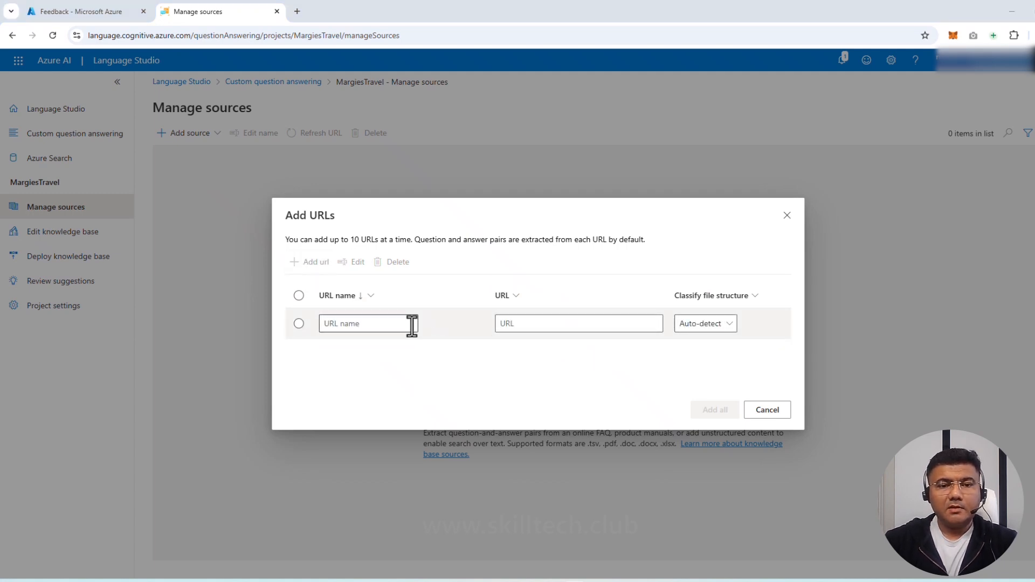
click(412, 325)
text(MargiesKB)
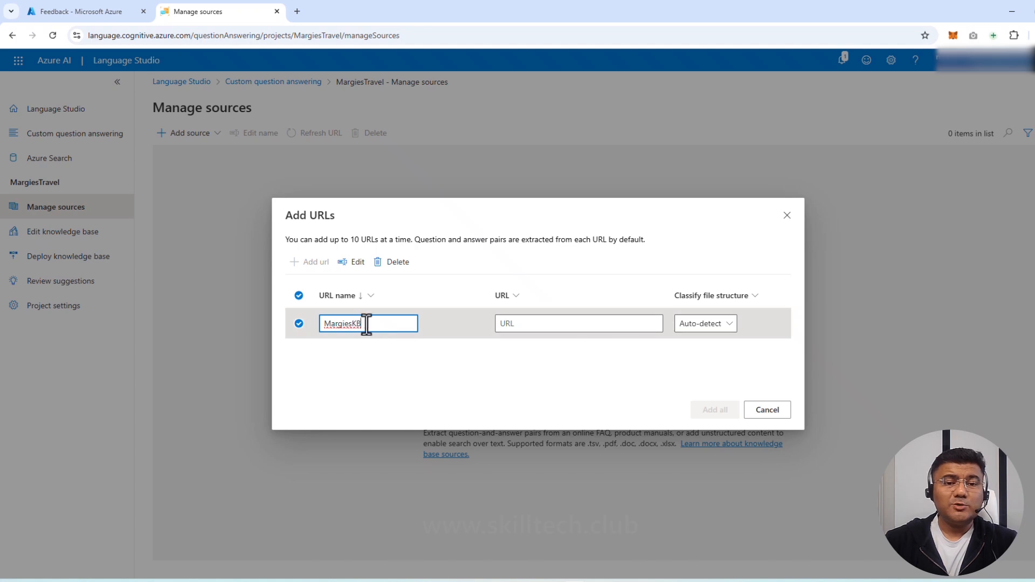
click(510, 324)
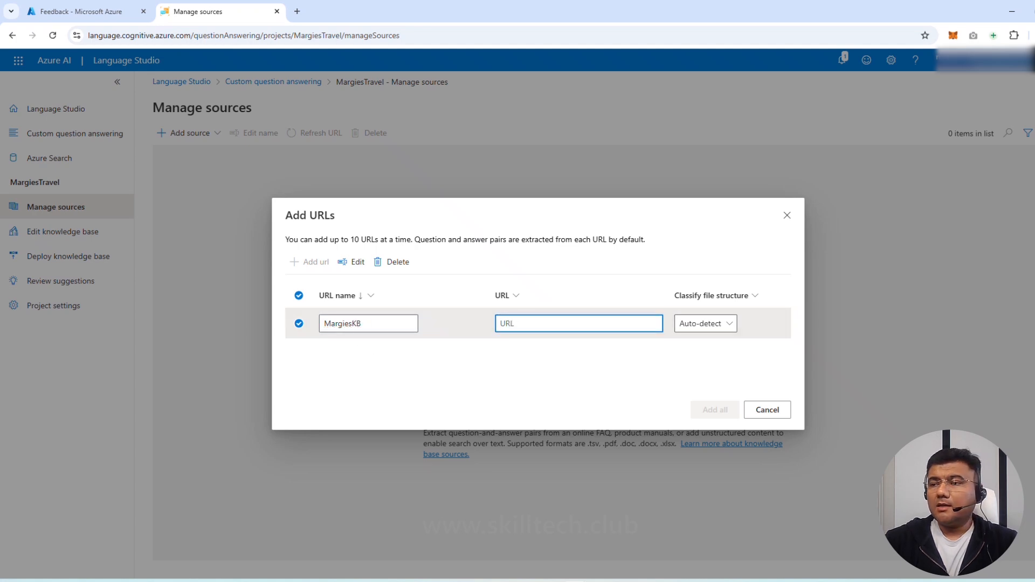
key(alt+Tab)
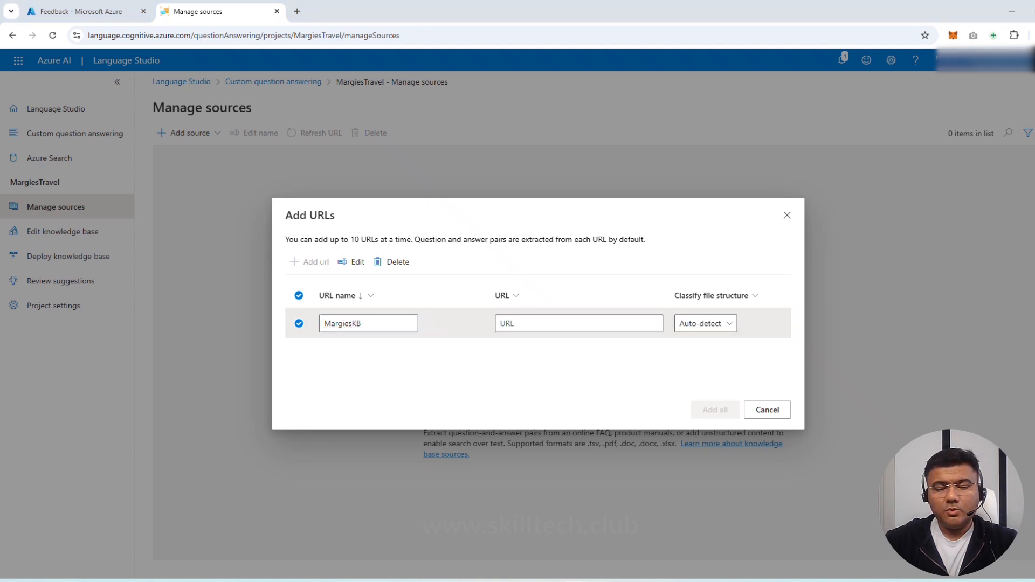
click(571, 325)
key(ctrl+v)
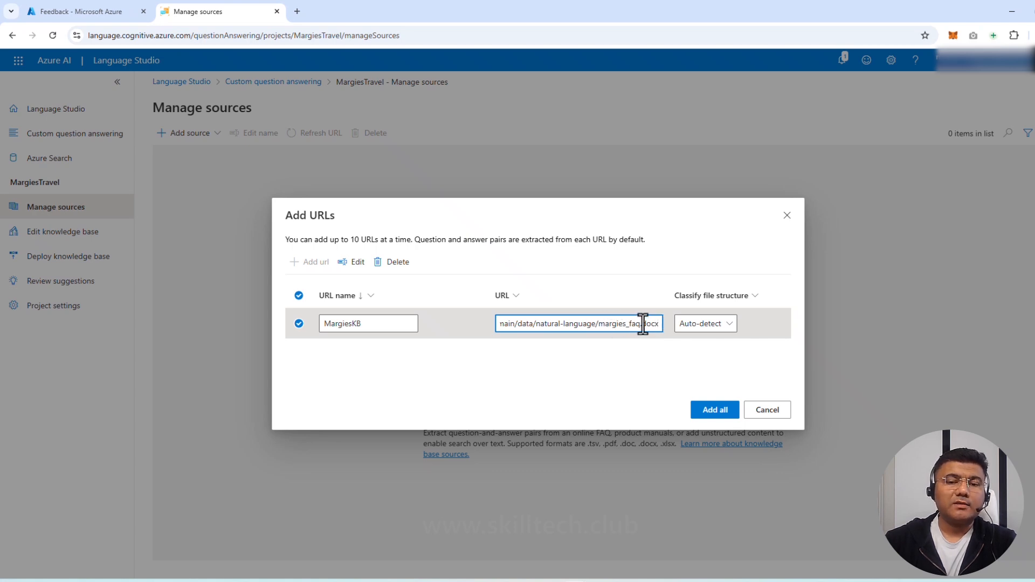
drag(643, 324, 487, 327)
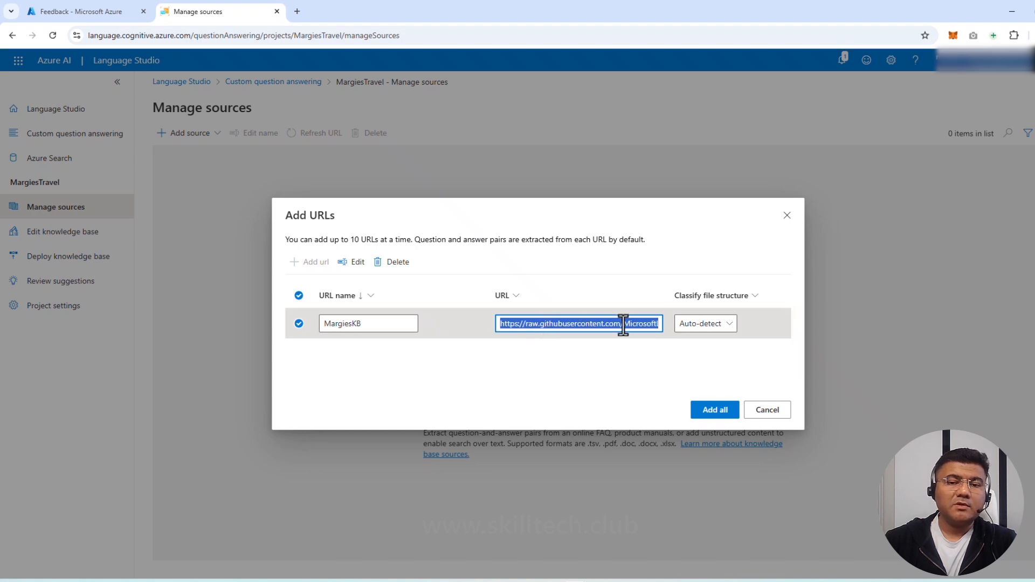
drag(623, 326, 588, 325)
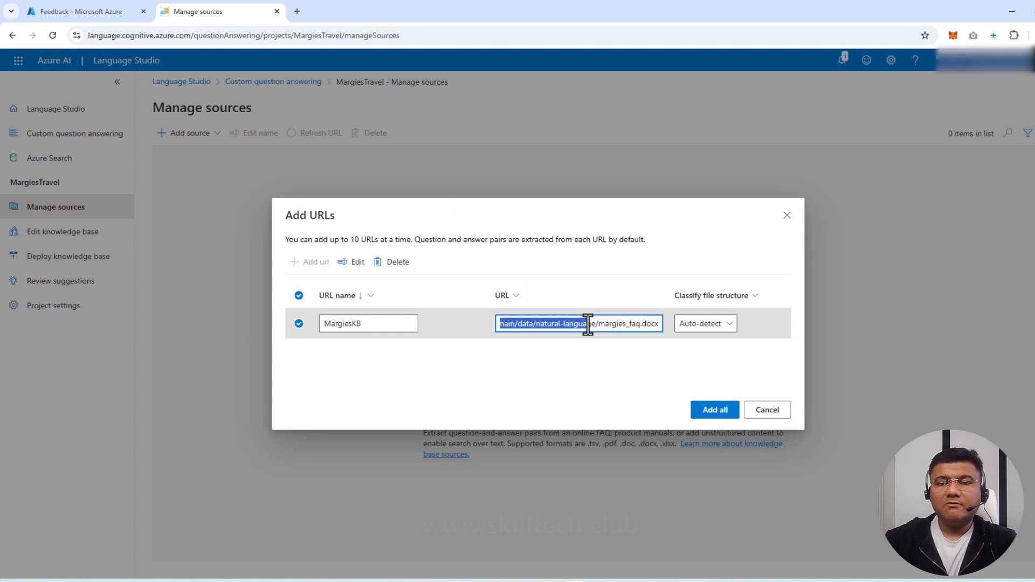
click(588, 353)
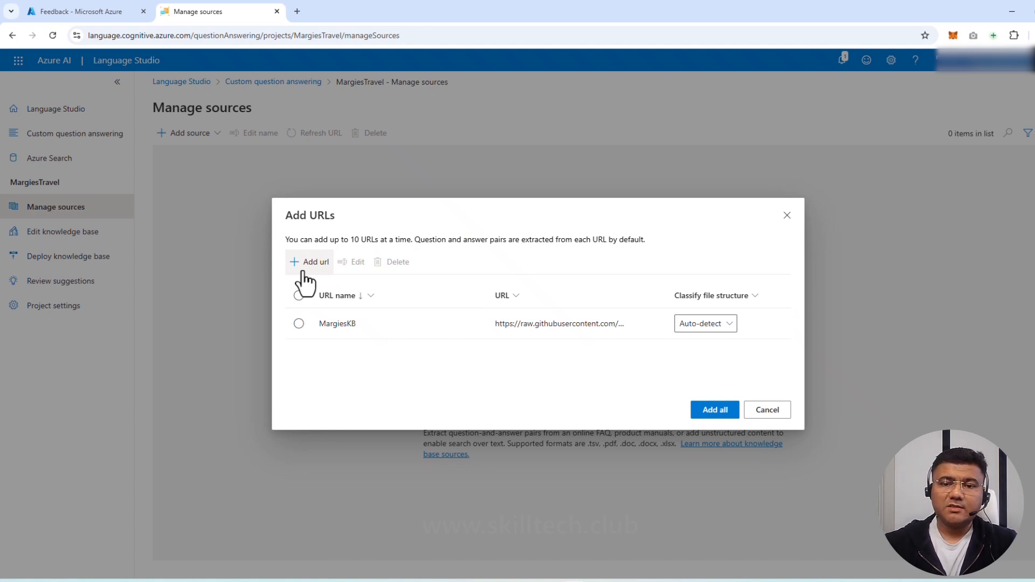
click(717, 413)
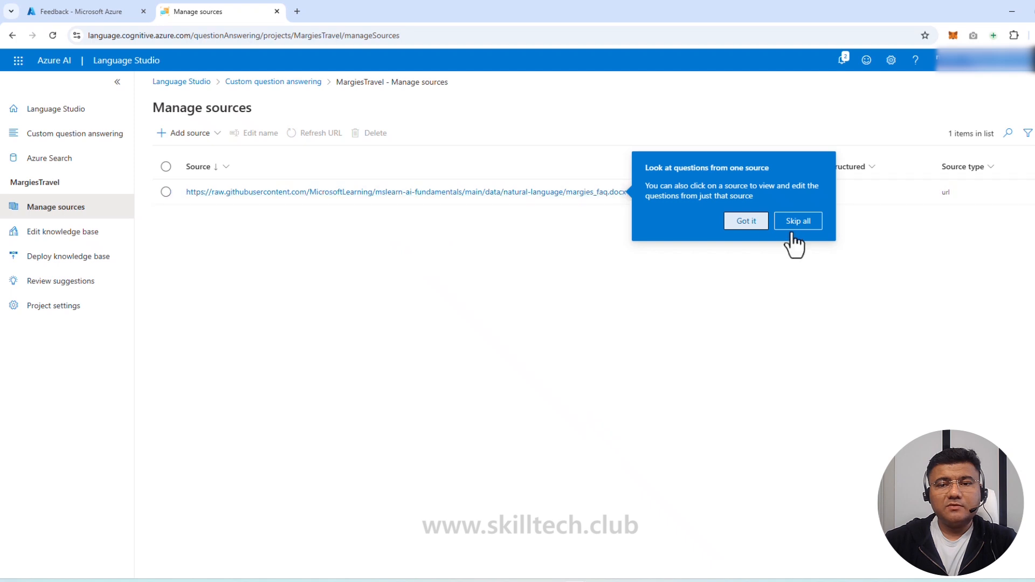
click(810, 225)
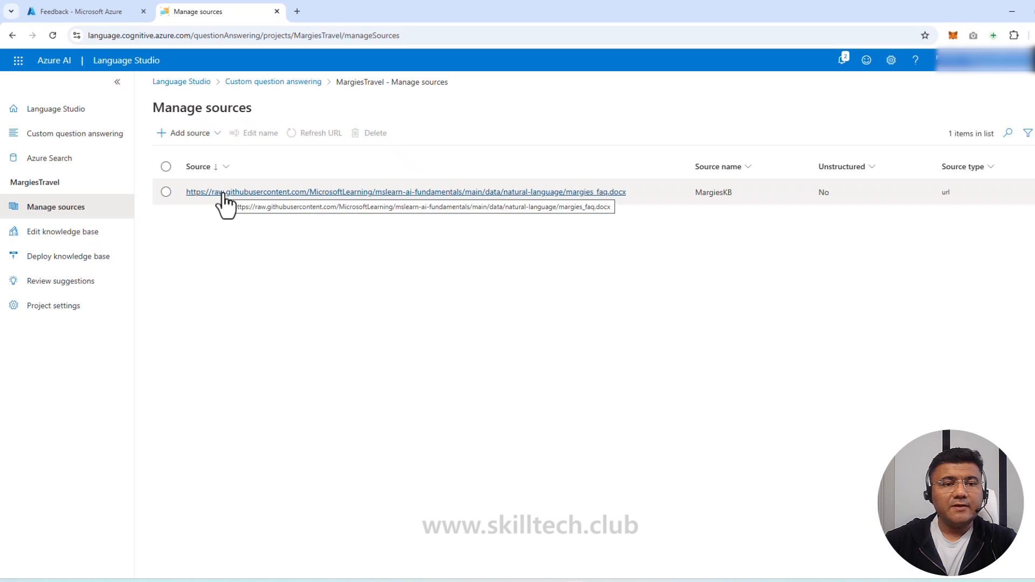
Open the knowledge base for editing and examine the answer and alternate questions of "How can I book a flight?"
click(63, 234)
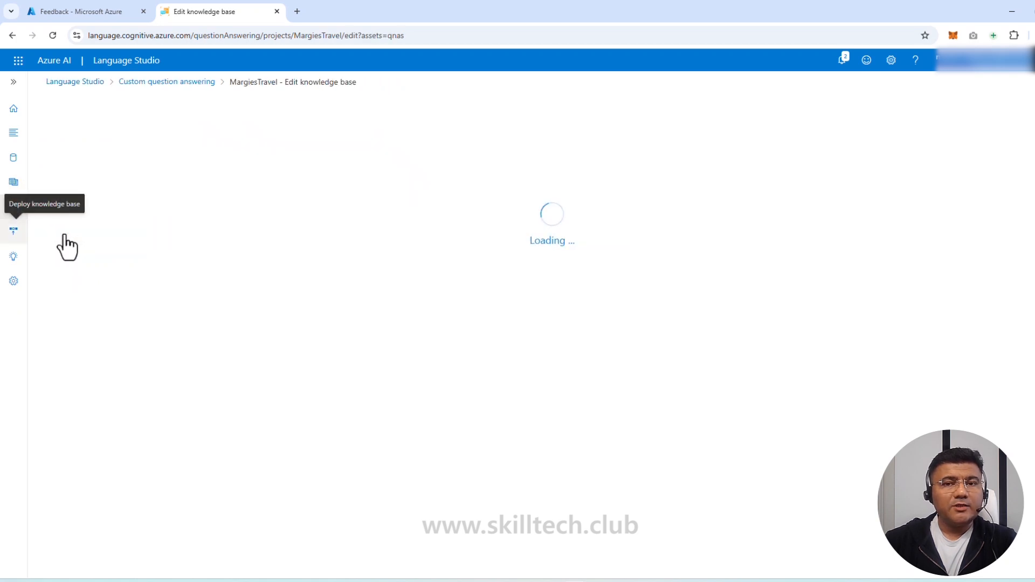
click(199, 125)
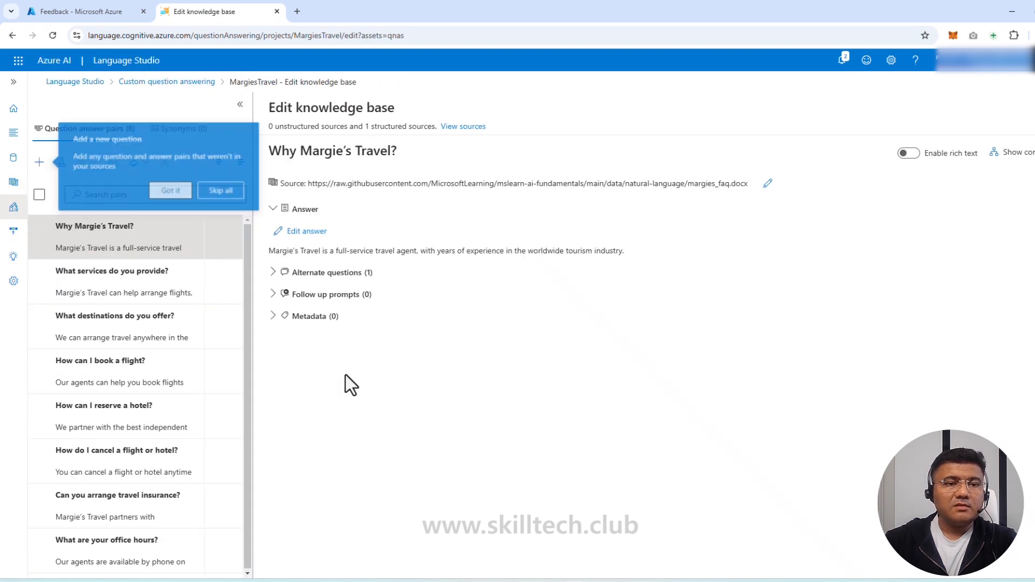
click(220, 198)
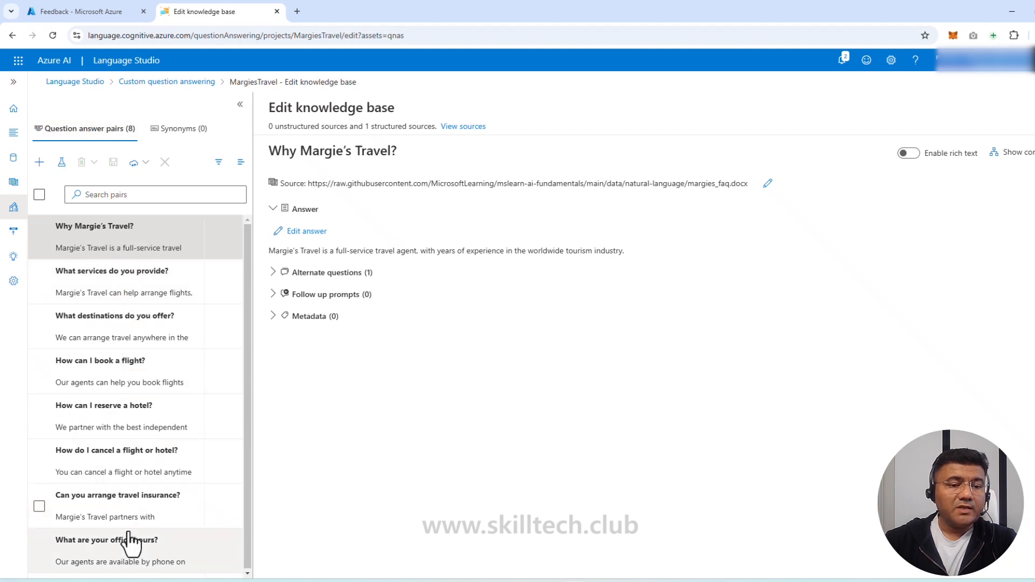
click(111, 374)
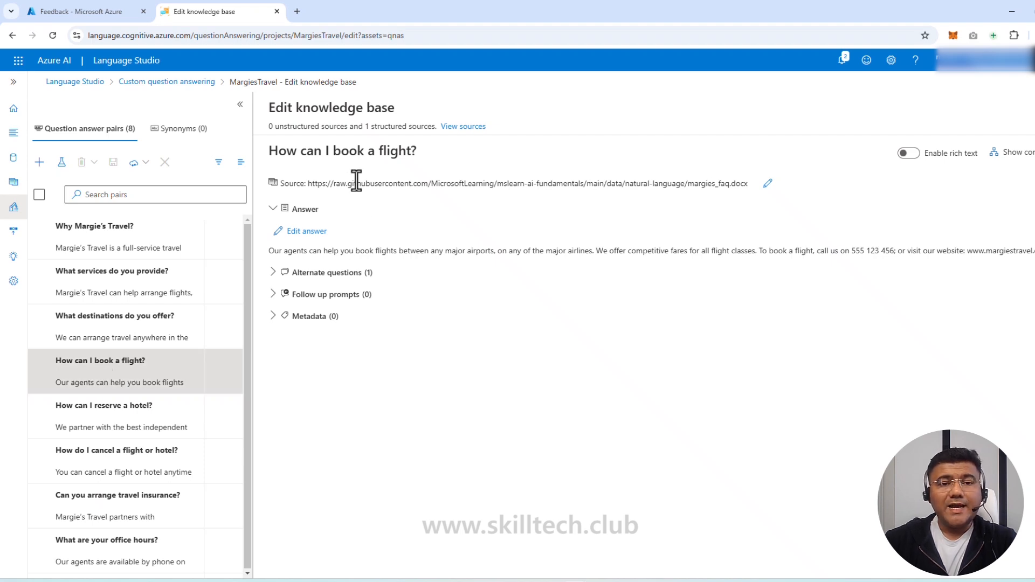
click(273, 209)
click(273, 209)
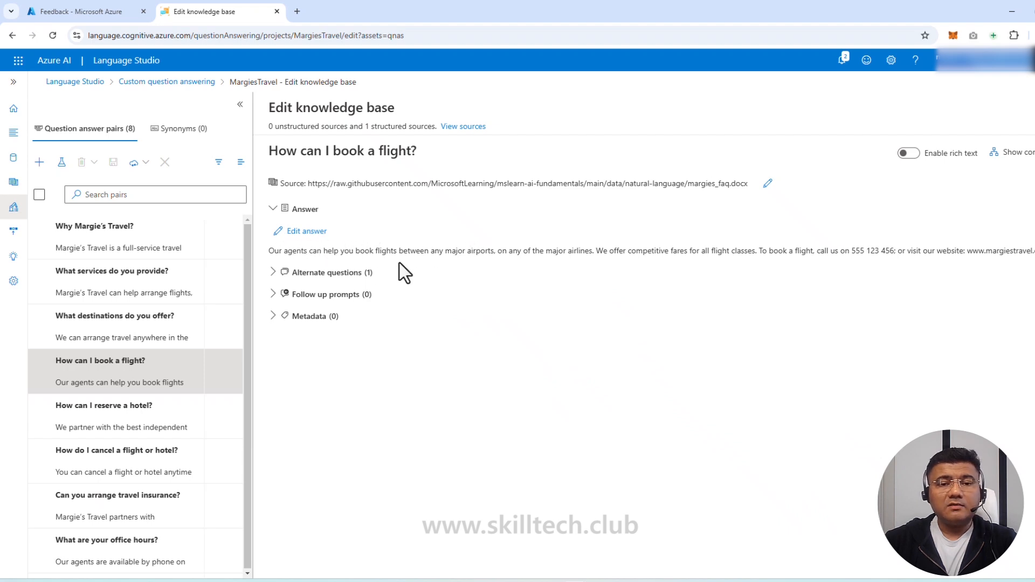
click(274, 276)
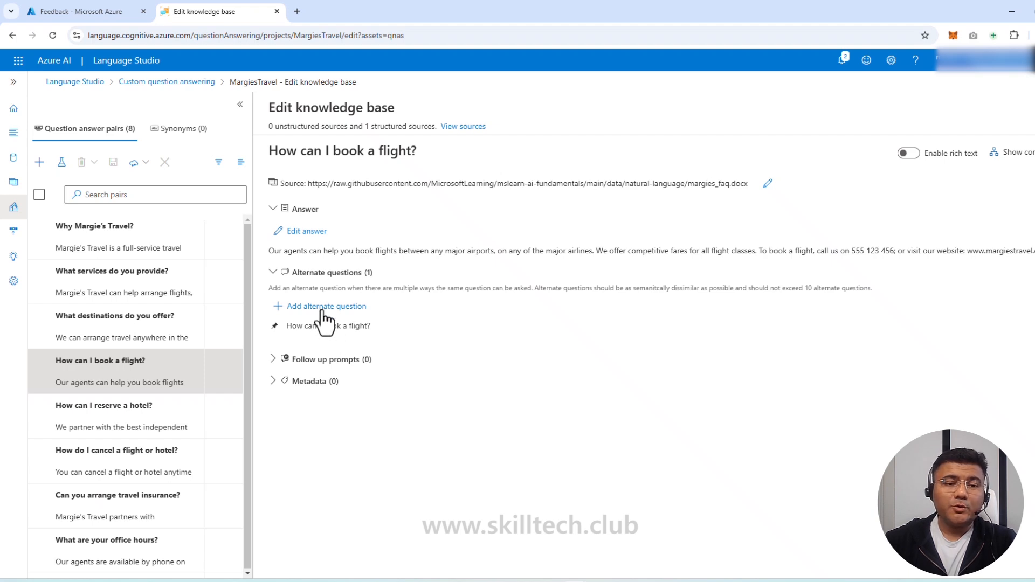
Review the question answer pairs about hotel reservations, destinations, services, travel insurance and "Why Margie's Travel?"
click(131, 423)
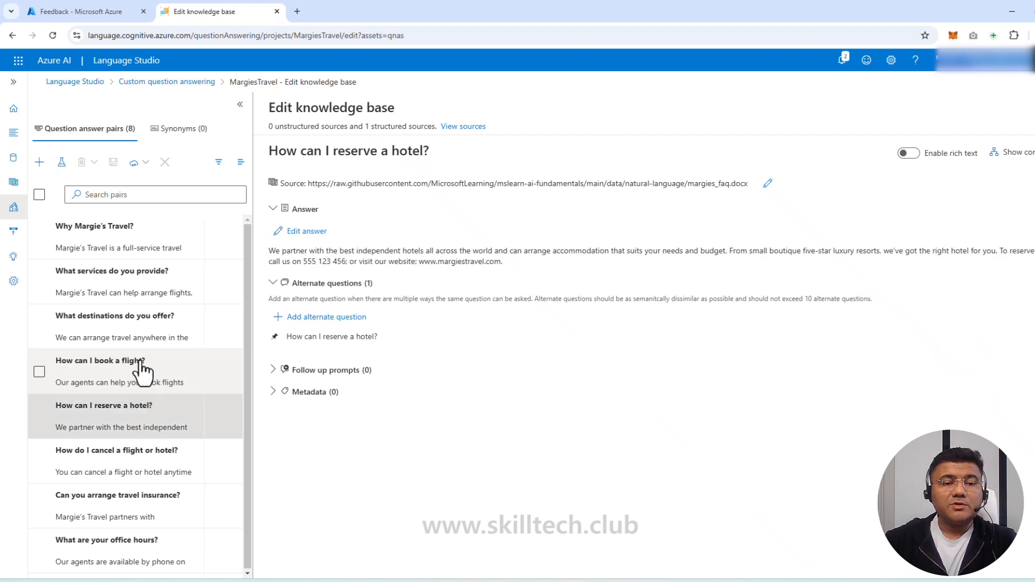
click(139, 339)
click(144, 295)
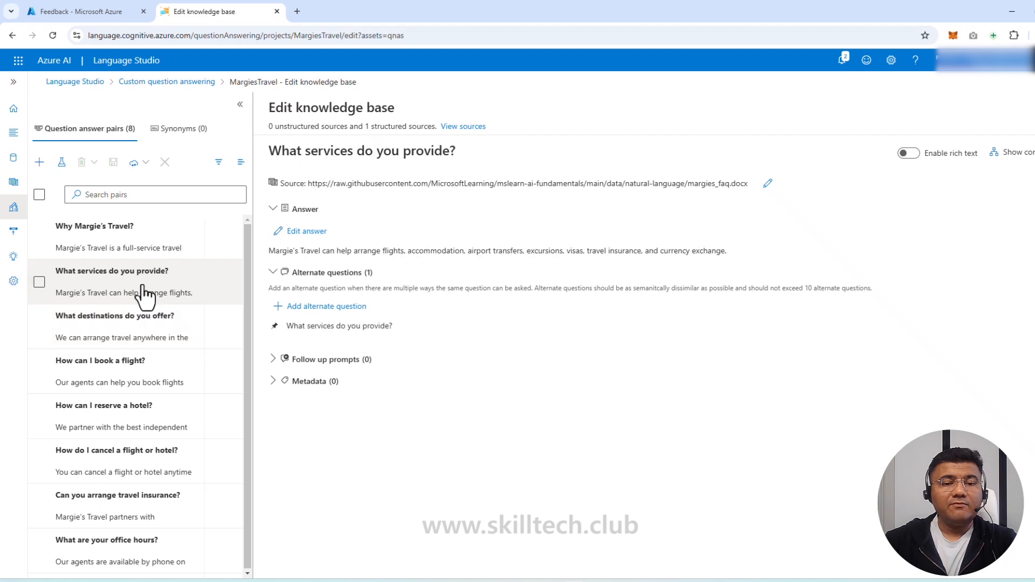
click(139, 518)
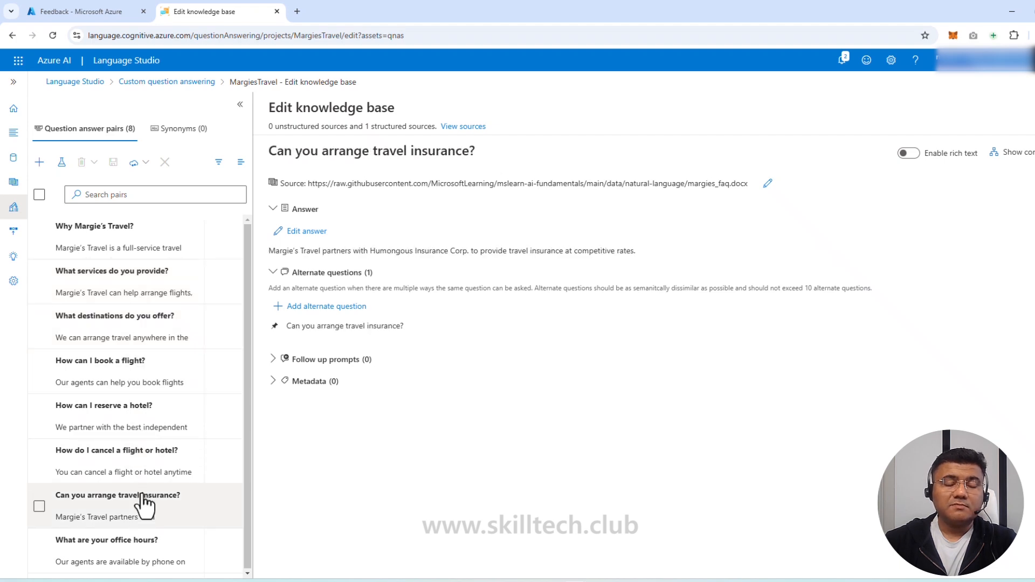
click(159, 248)
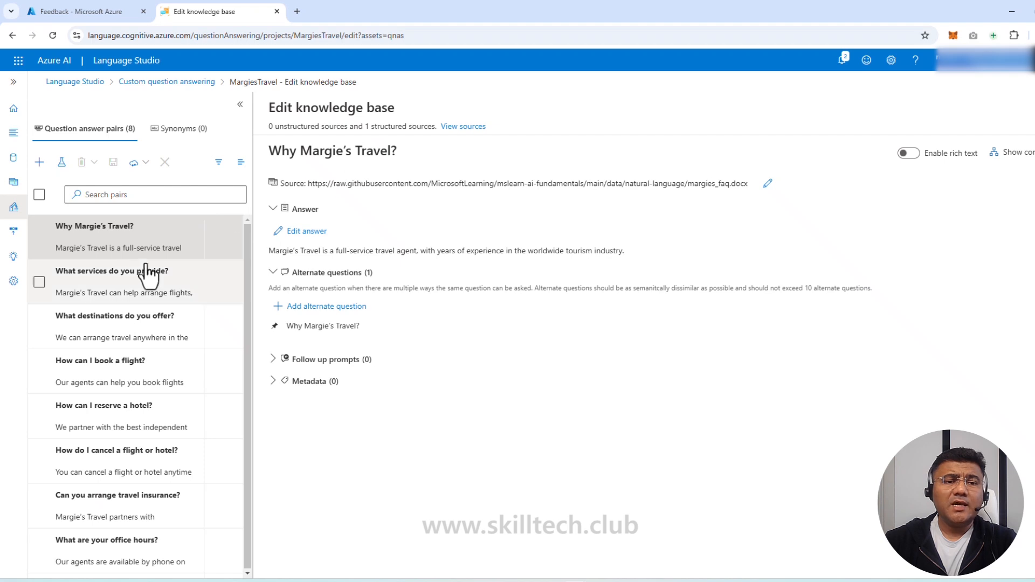
Start a new question answer pair with the margies_faq.docx URL as source and the question "Is it safe to travel this month?"
click(39, 162)
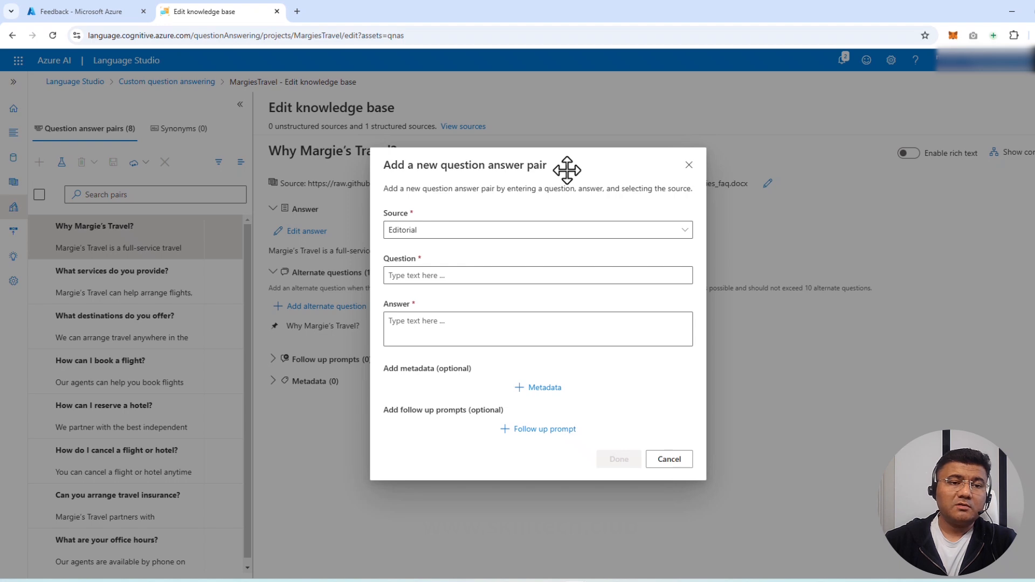
click(473, 232)
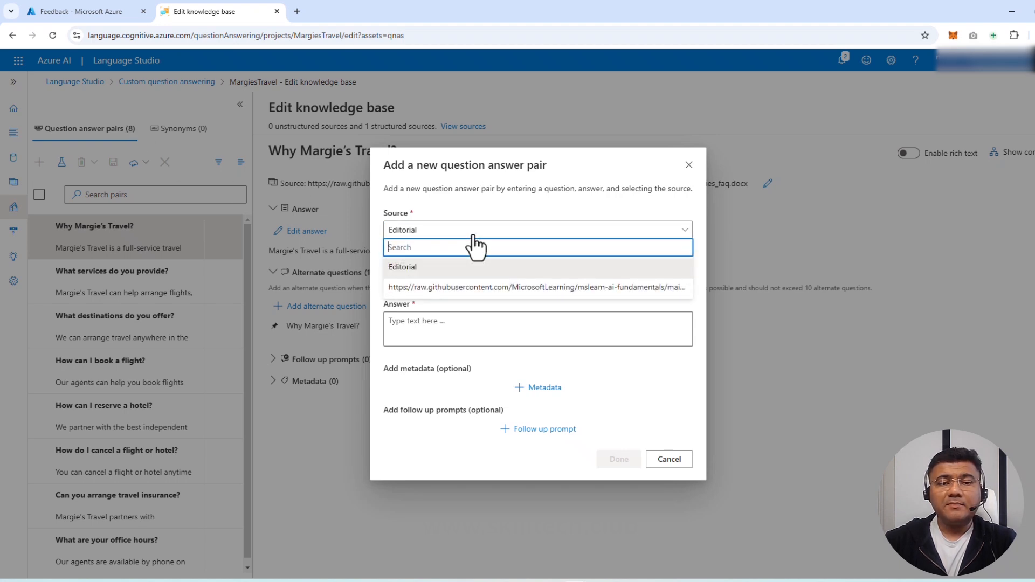
click(447, 288)
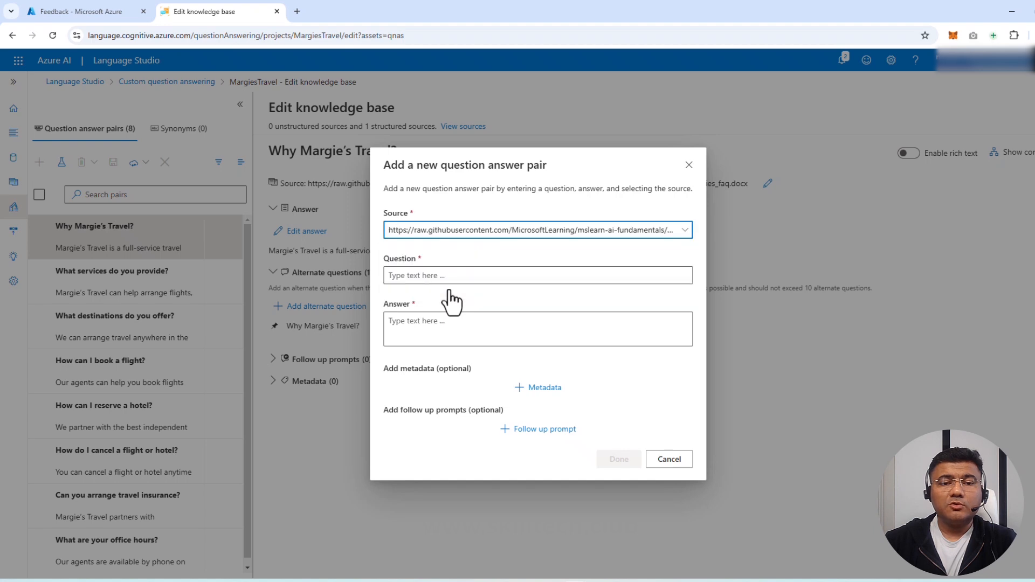
click(421, 277)
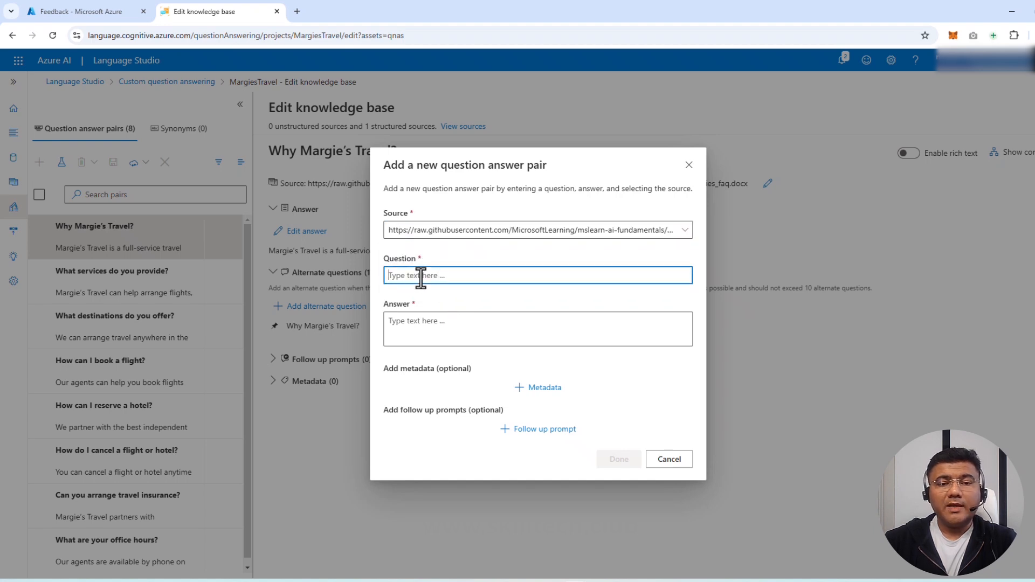
text(I)
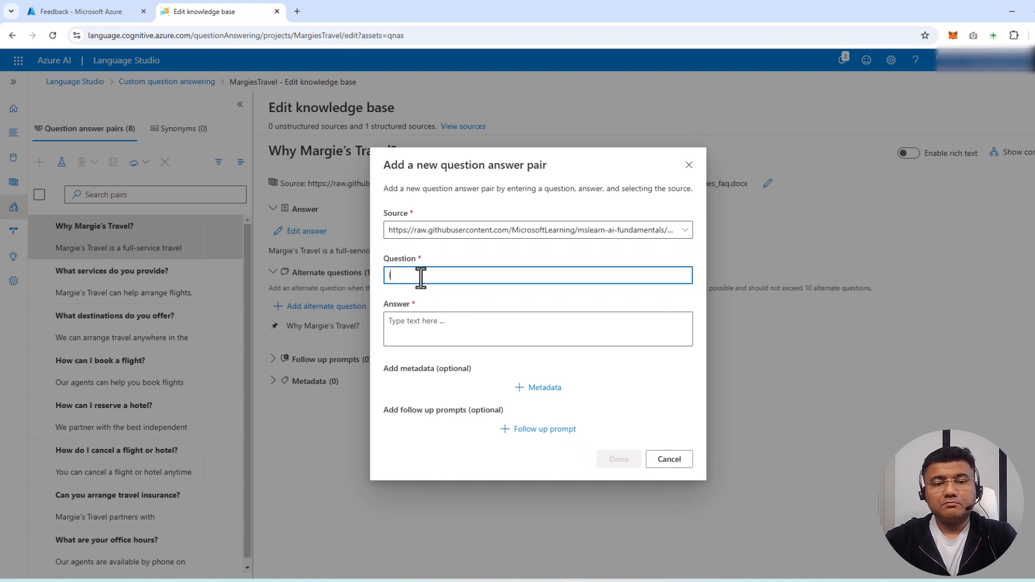
text(s it sa)
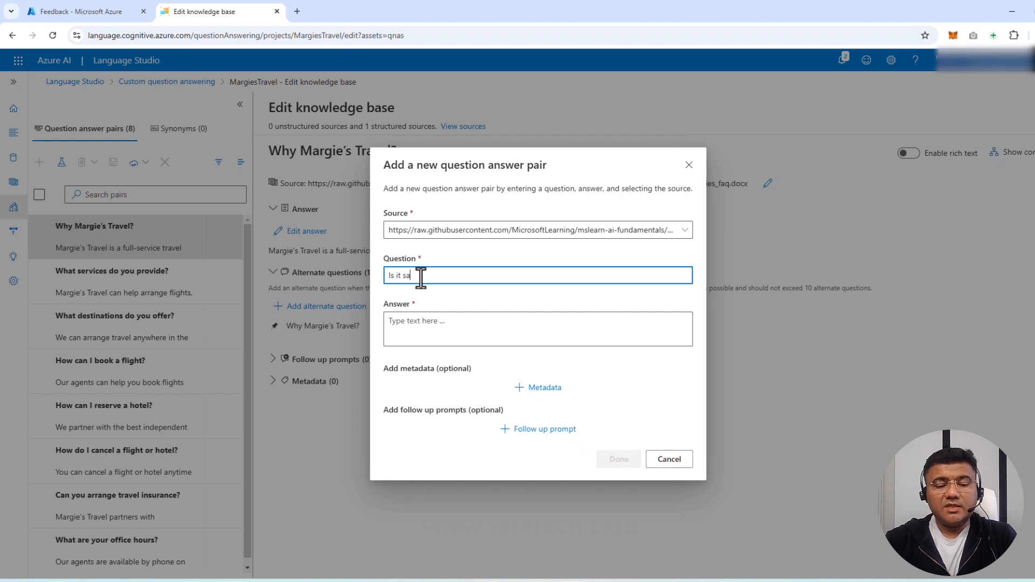
text(fe to tra)
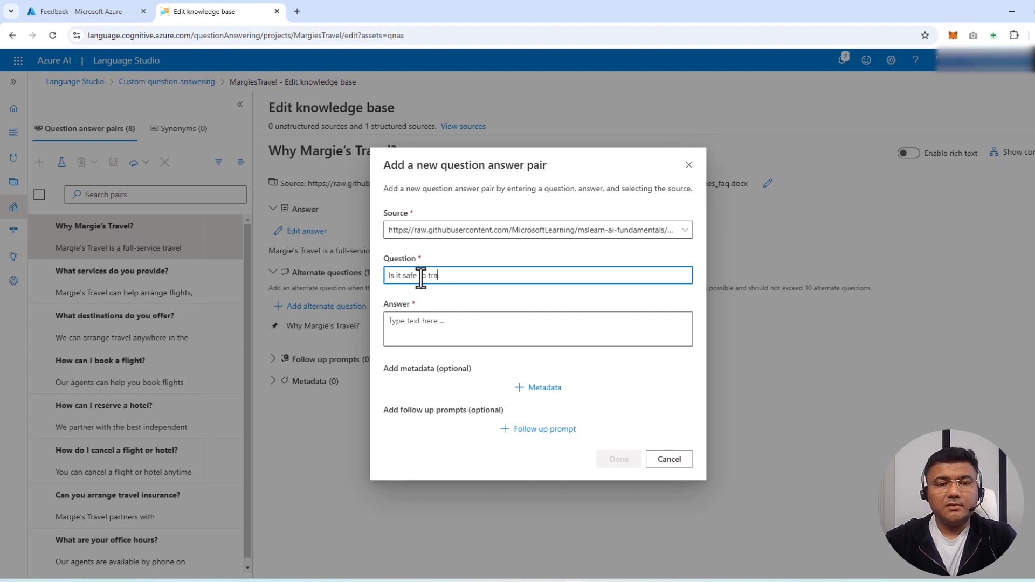
text(vel t)
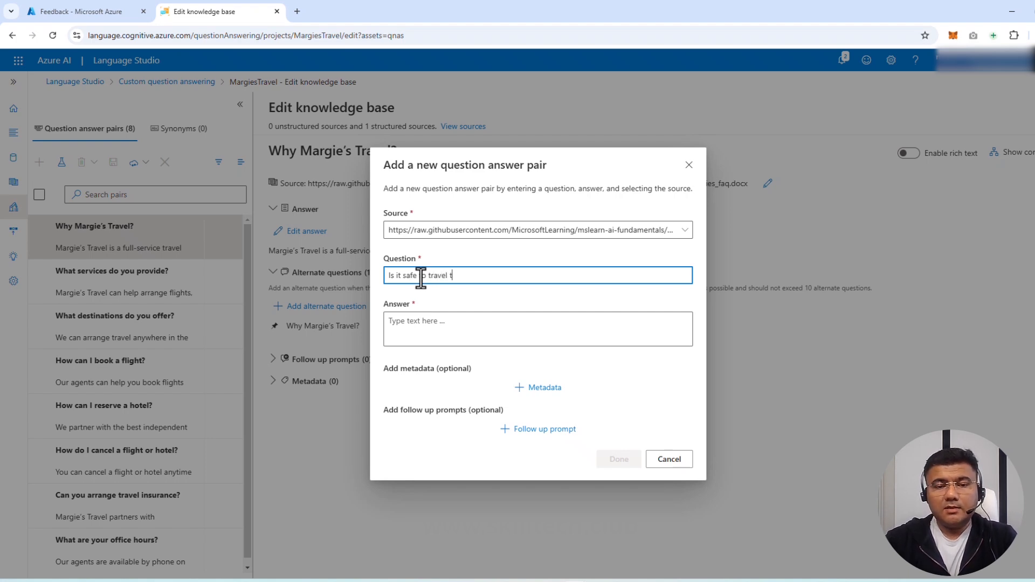
text(his month?)
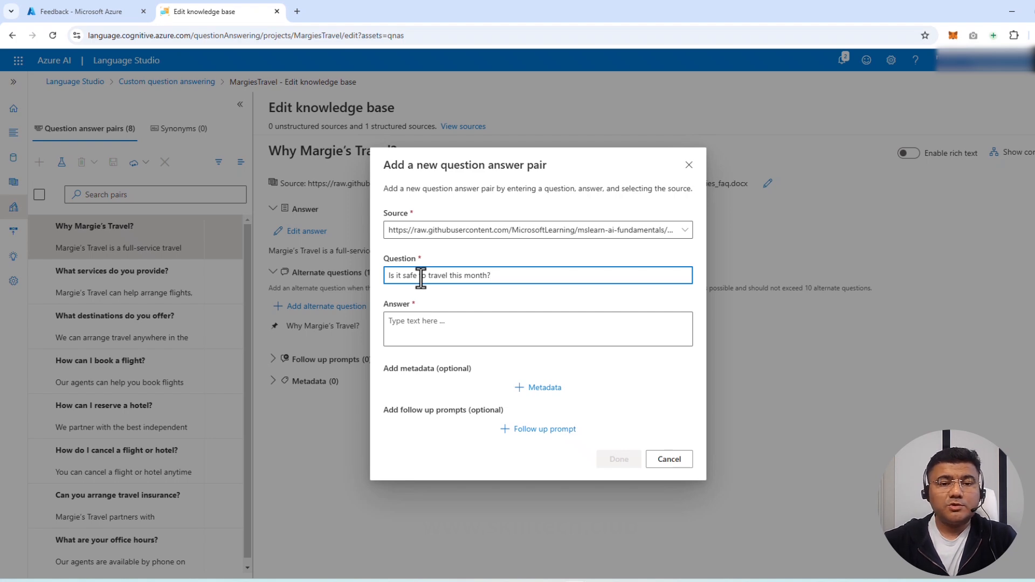
Enter the answer "Yes, it's safe to travel but at your own risk,..!", accepting the suggested punctuation and spelling corrections
click(436, 326)
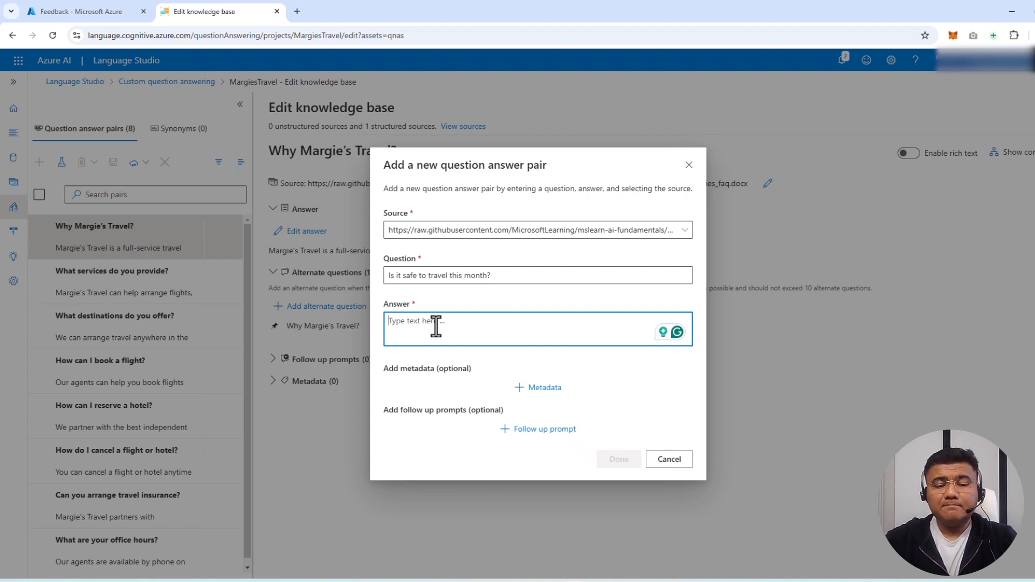
text(Yes it)
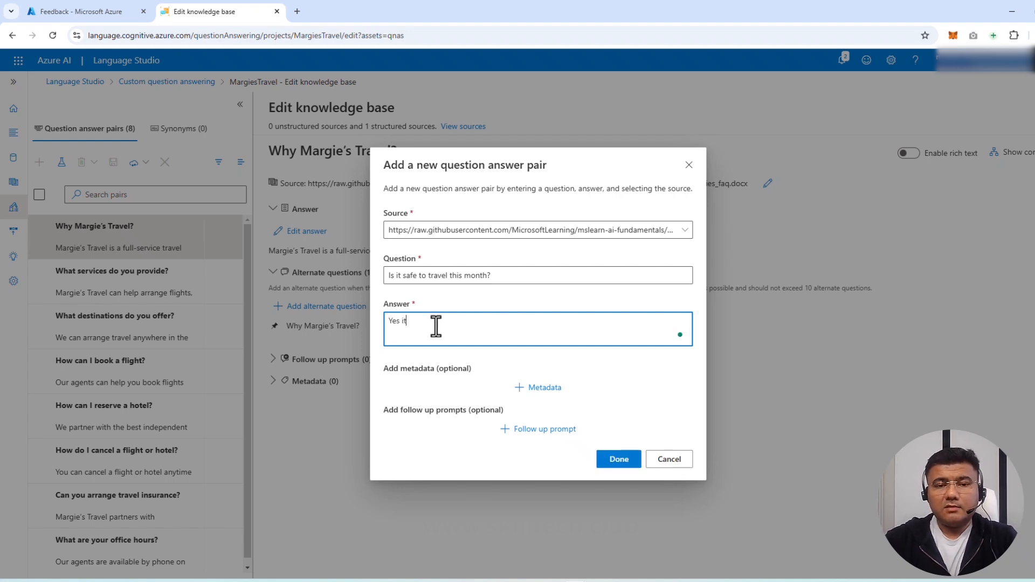
text('s)
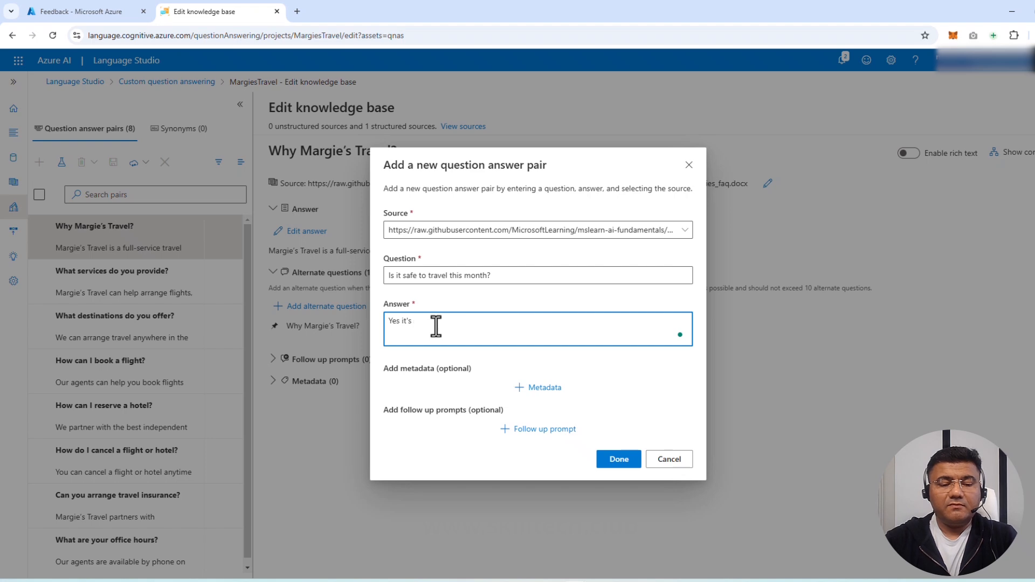
text( o safe to tra)
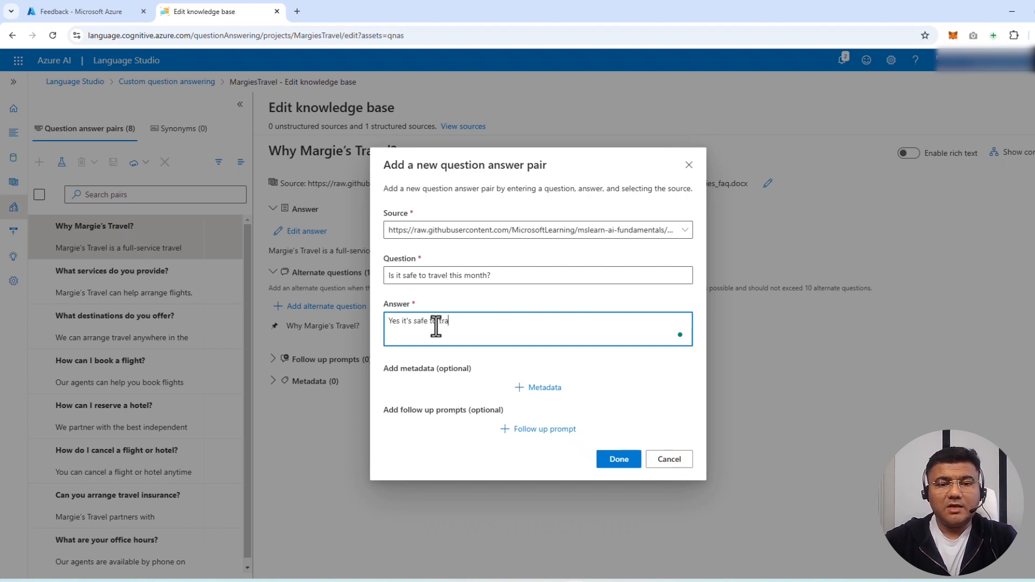
text(vel but at)
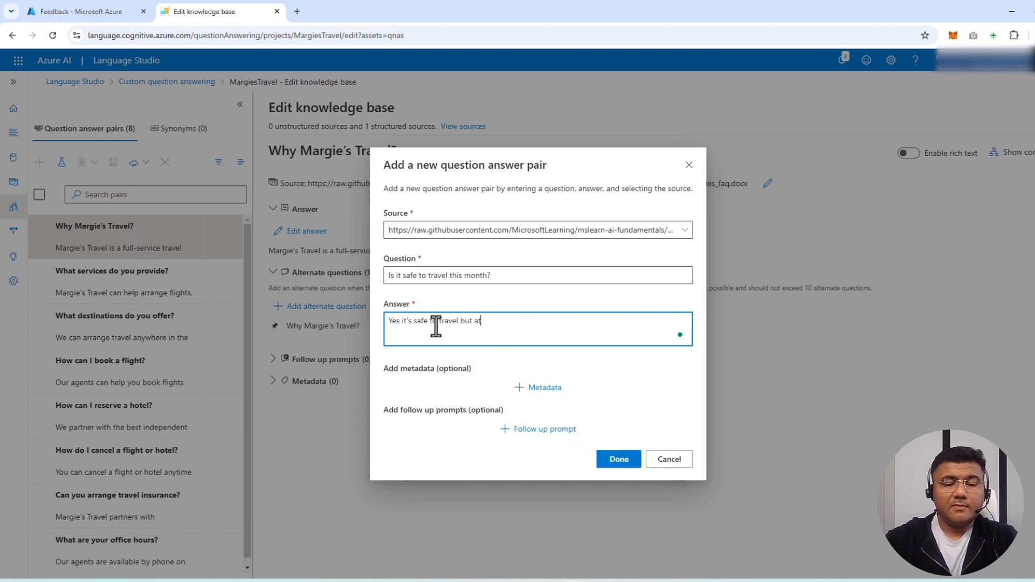
text( your won)
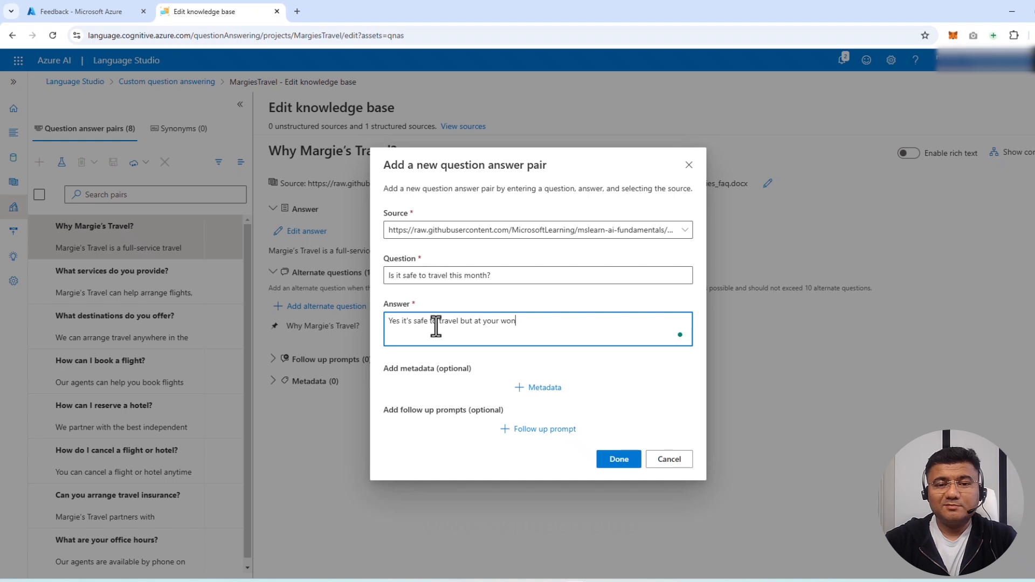
text( risk)
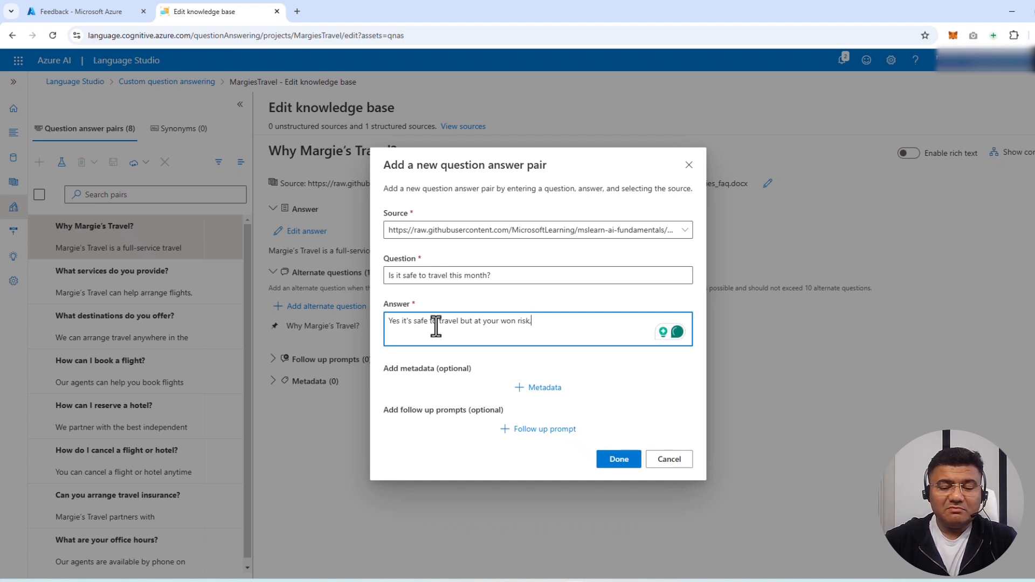
text(...!)
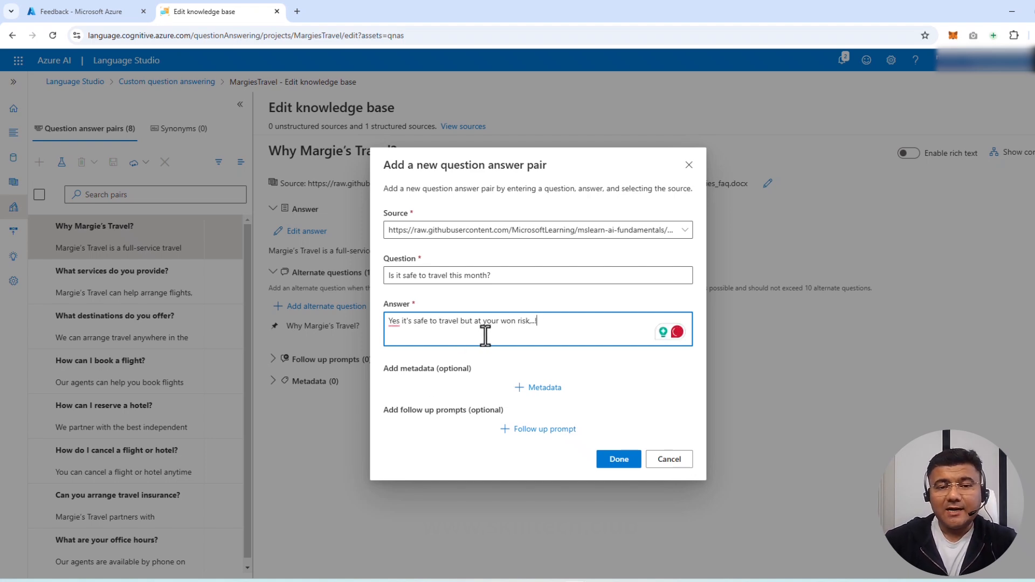
mouse_move(399, 326)
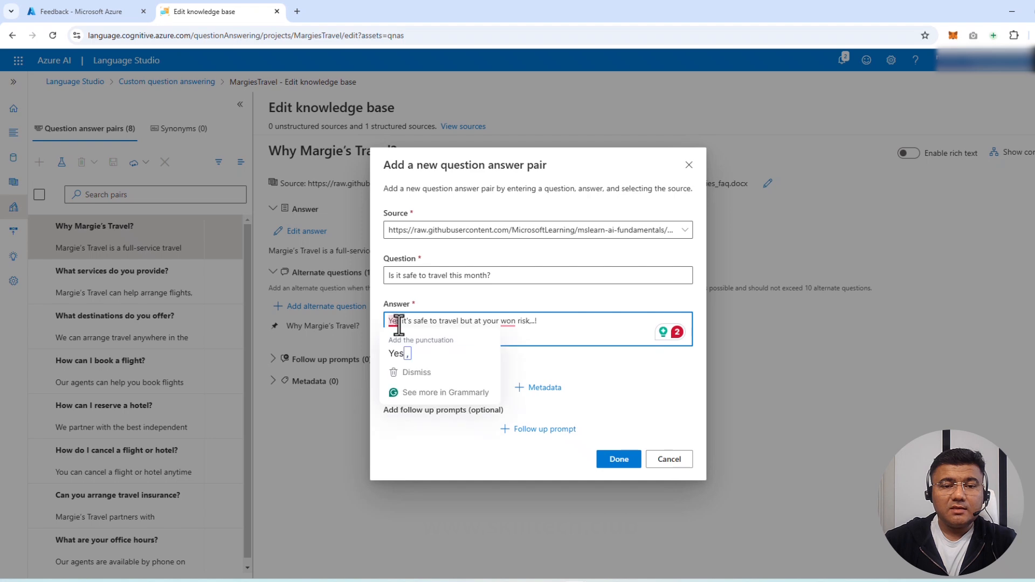
click(400, 354)
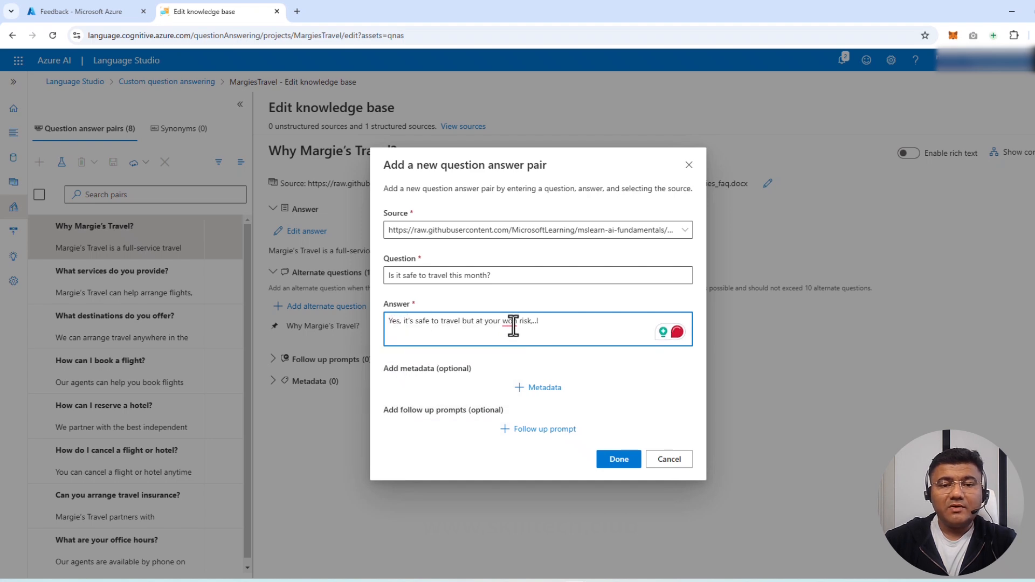
mouse_move(512, 327)
click(519, 354)
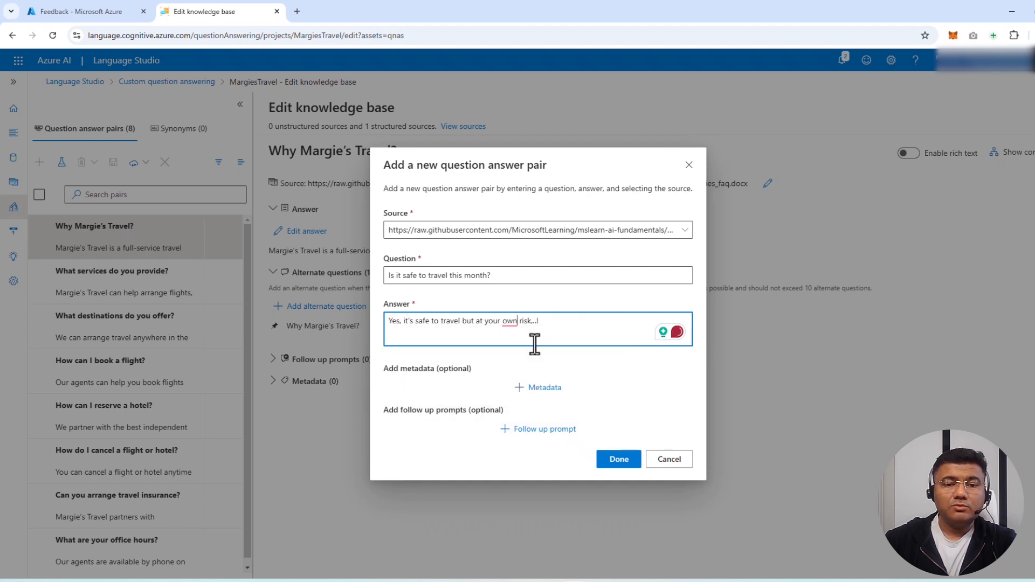
Add the new question answer pair, skip the tips and save the knowledge base changes
click(619, 459)
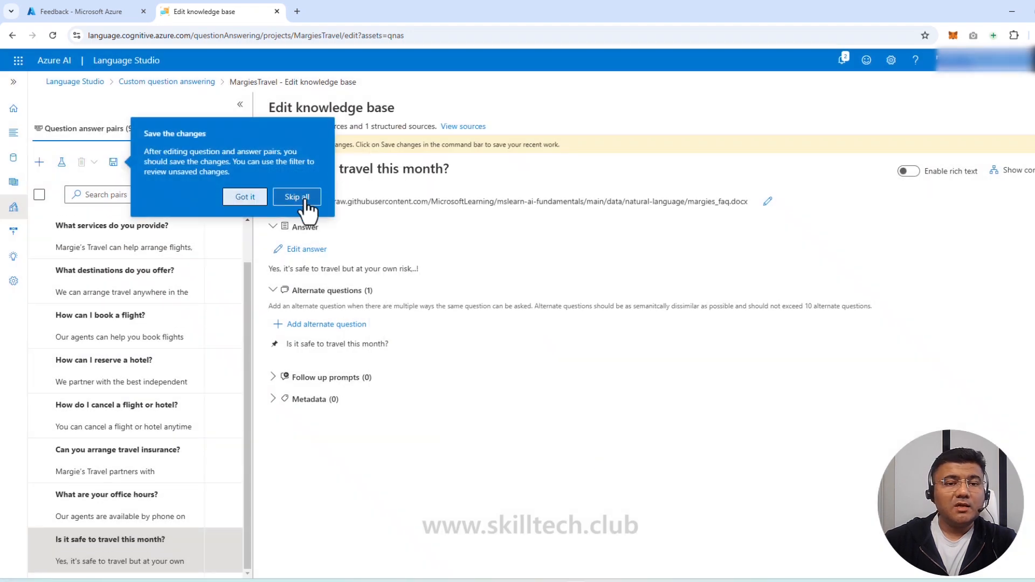
click(303, 197)
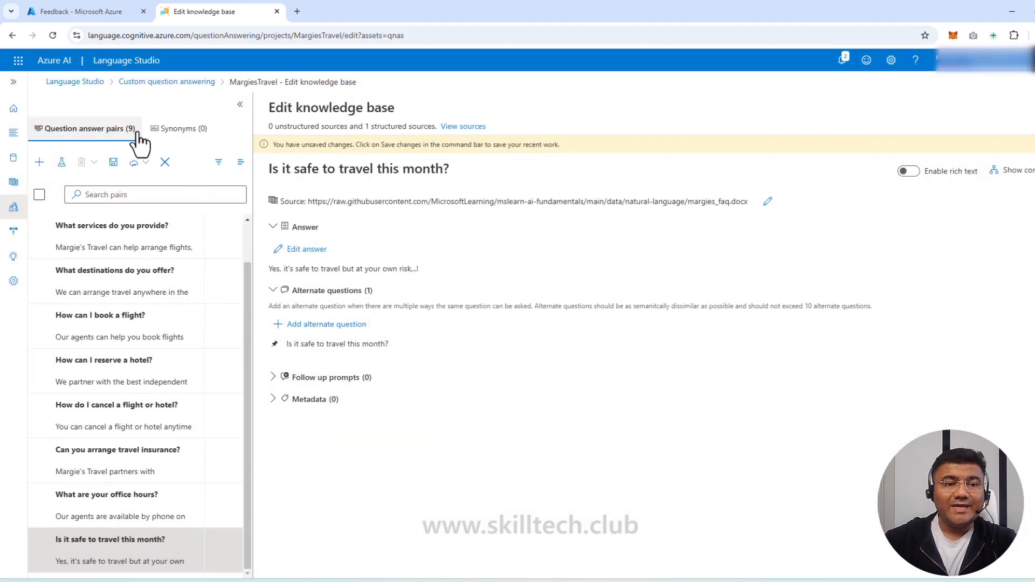
click(113, 163)
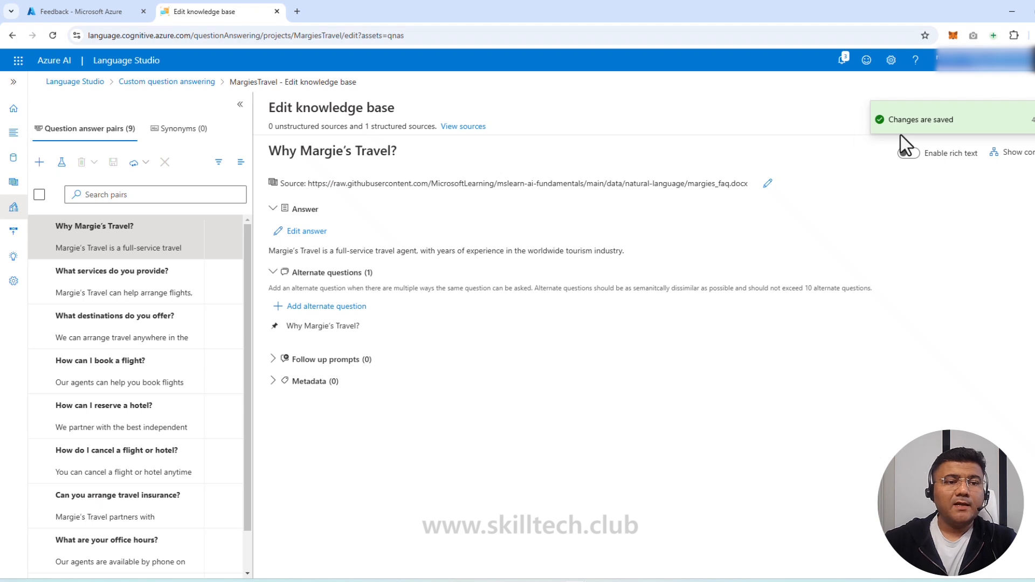
Add a chit chat source with the Friendly personality to the project's sources
click(14, 183)
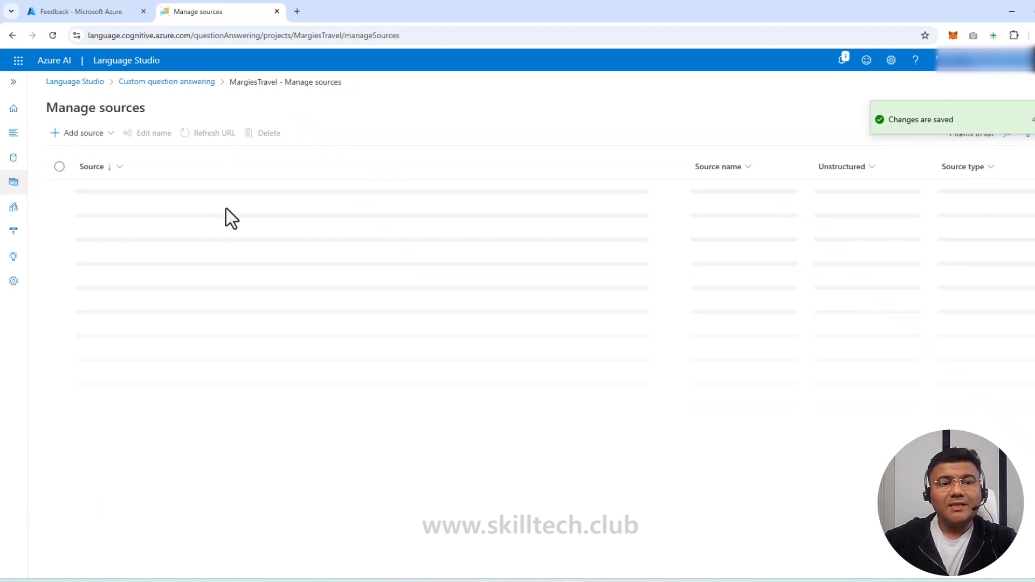
click(108, 136)
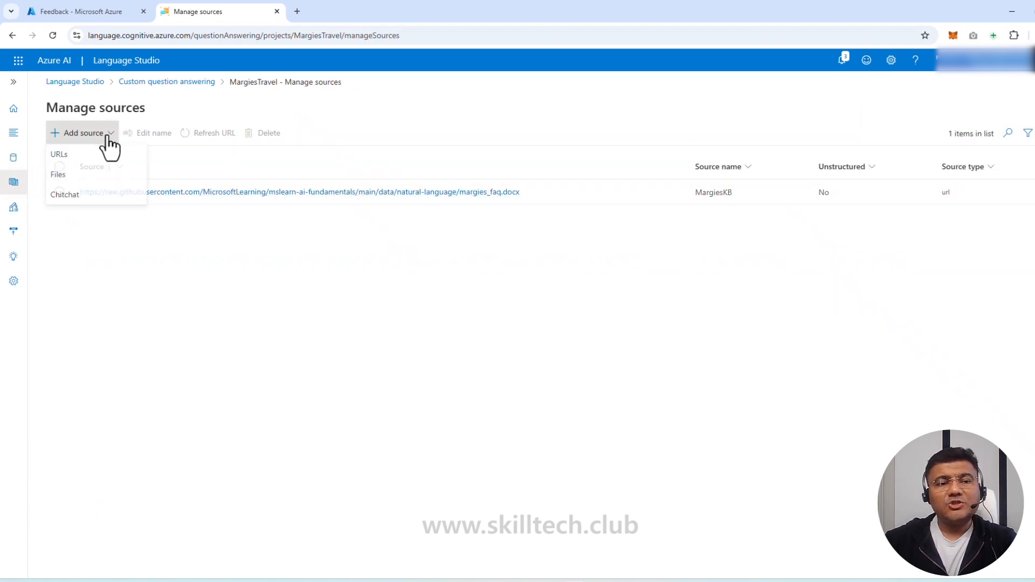
click(67, 198)
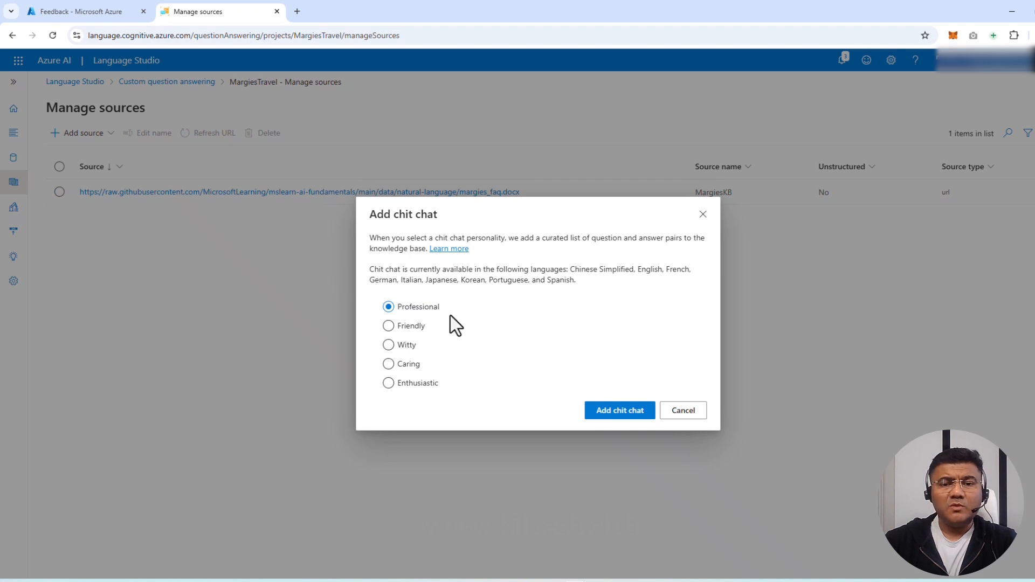
click(414, 328)
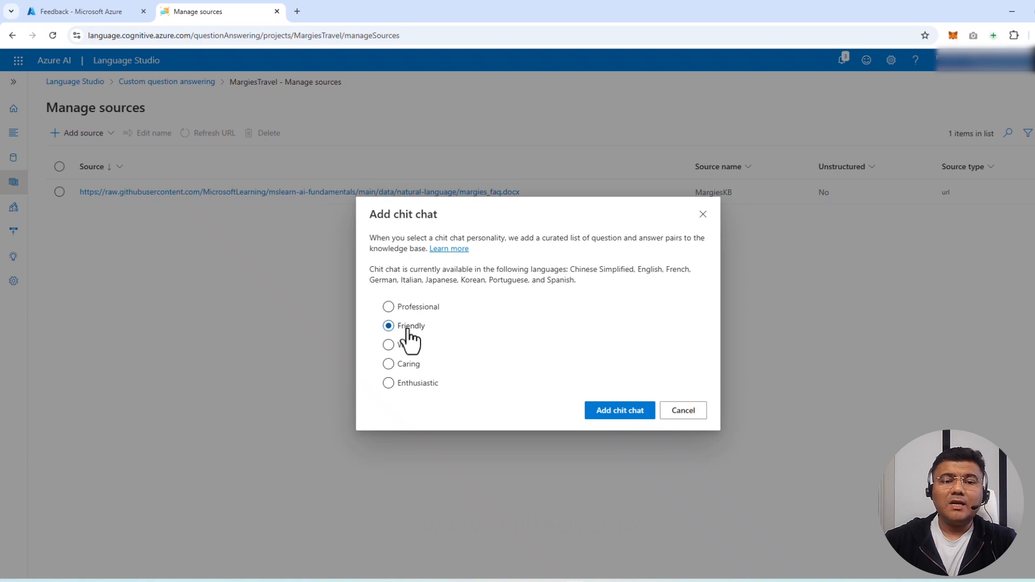
click(632, 416)
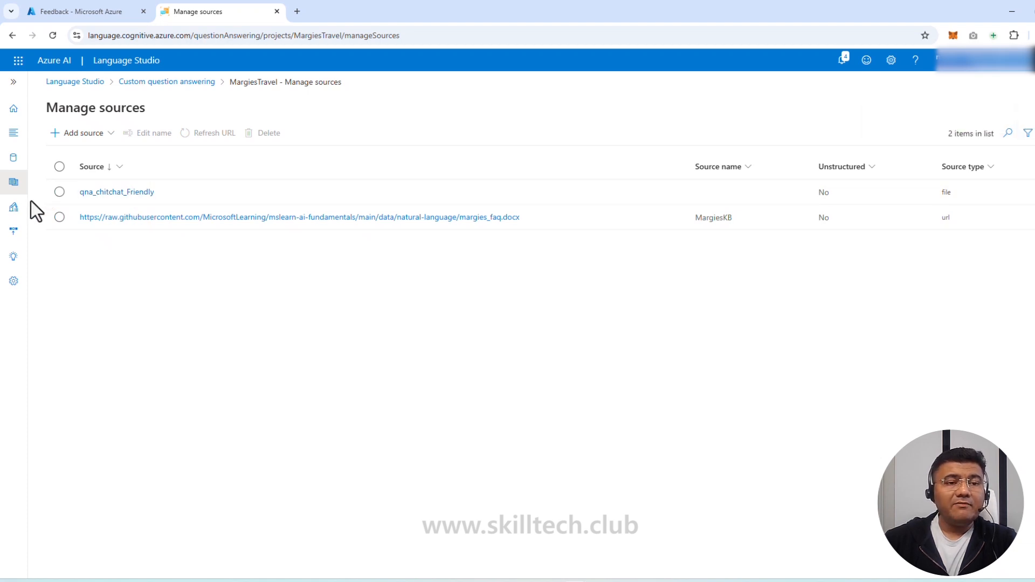
Return to the knowledge base and examine the answer and alternate questions of the chit chat pair "Are you a woman?"
click(13, 215)
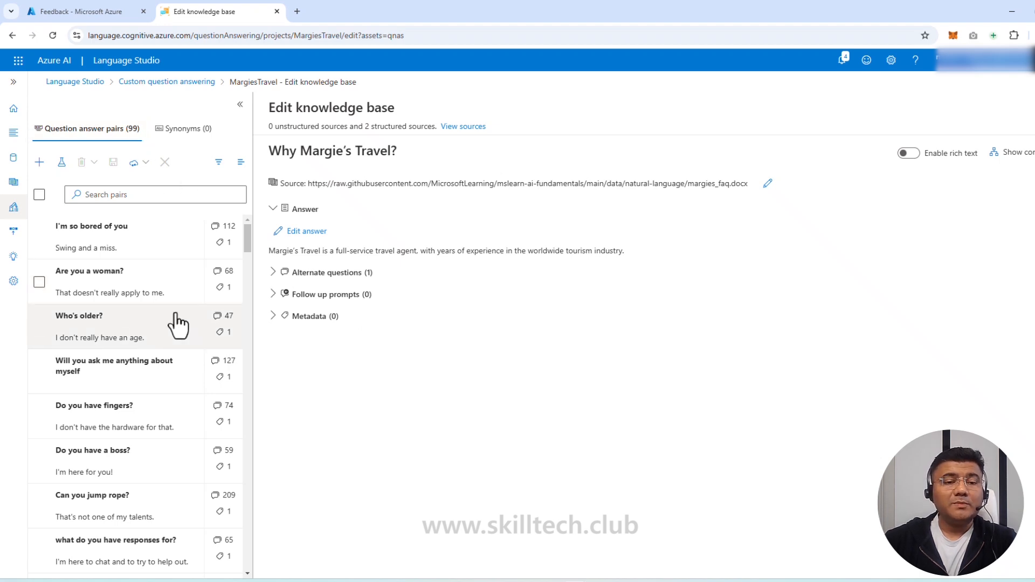
click(116, 283)
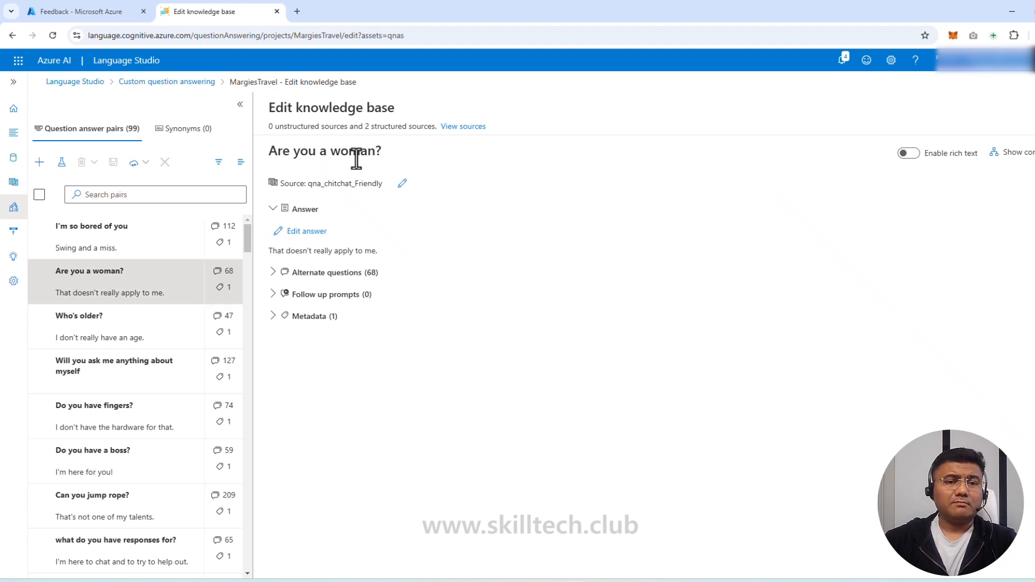
click(272, 273)
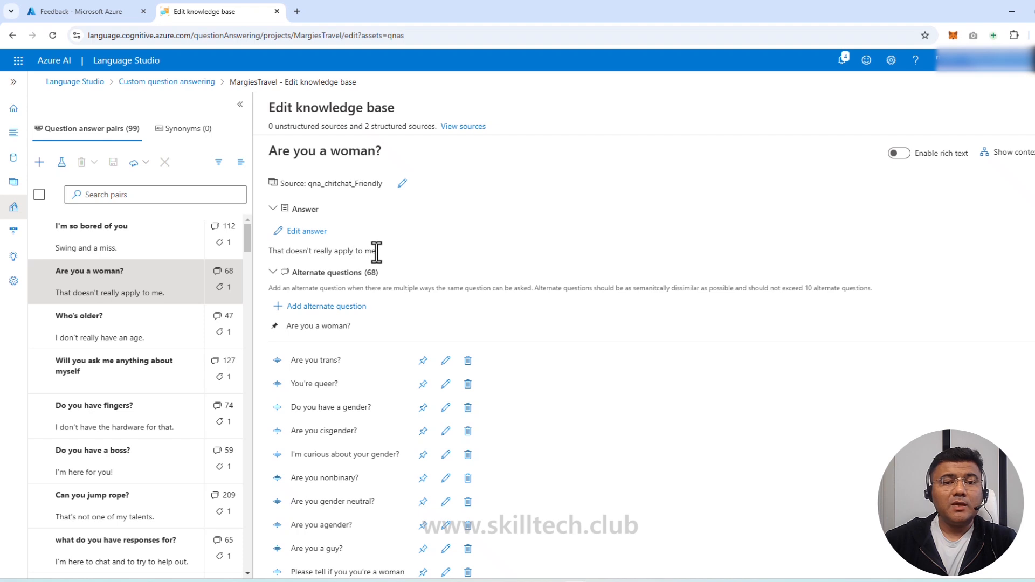
drag(378, 252, 268, 252)
click(268, 253)
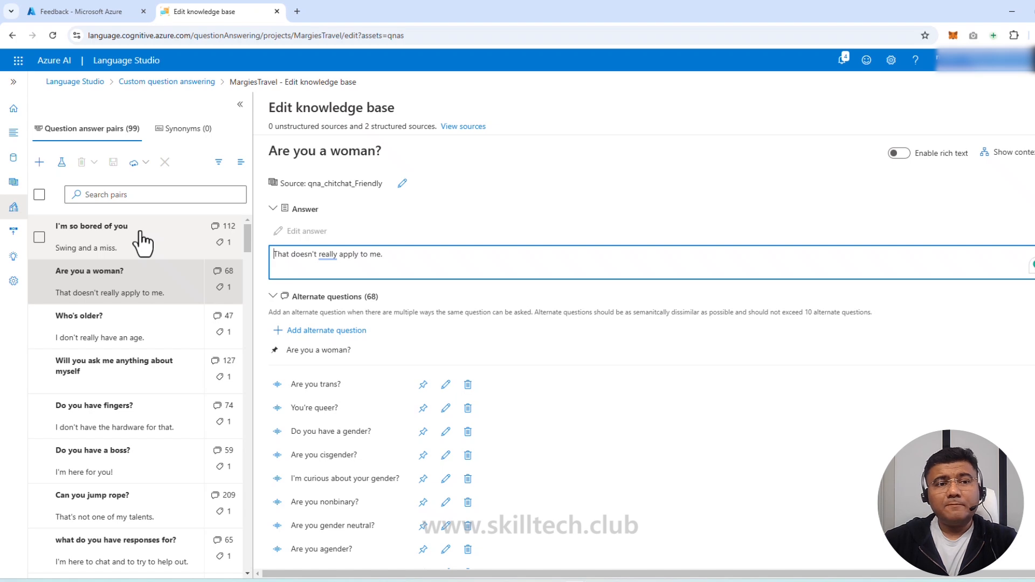
Start testing the knowledge base and send it the message "How are you"
click(64, 168)
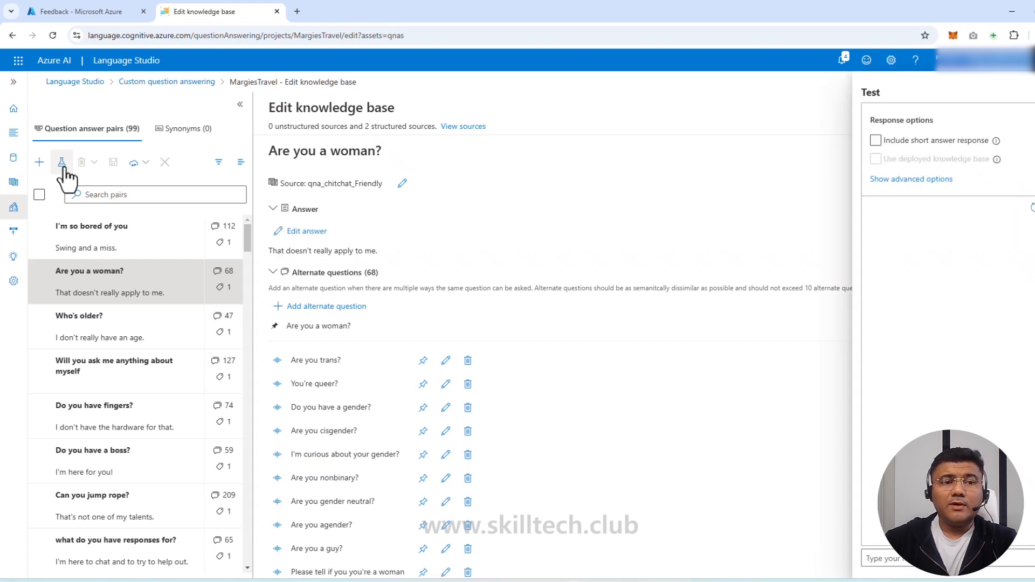
click(906, 560)
text(How are y)
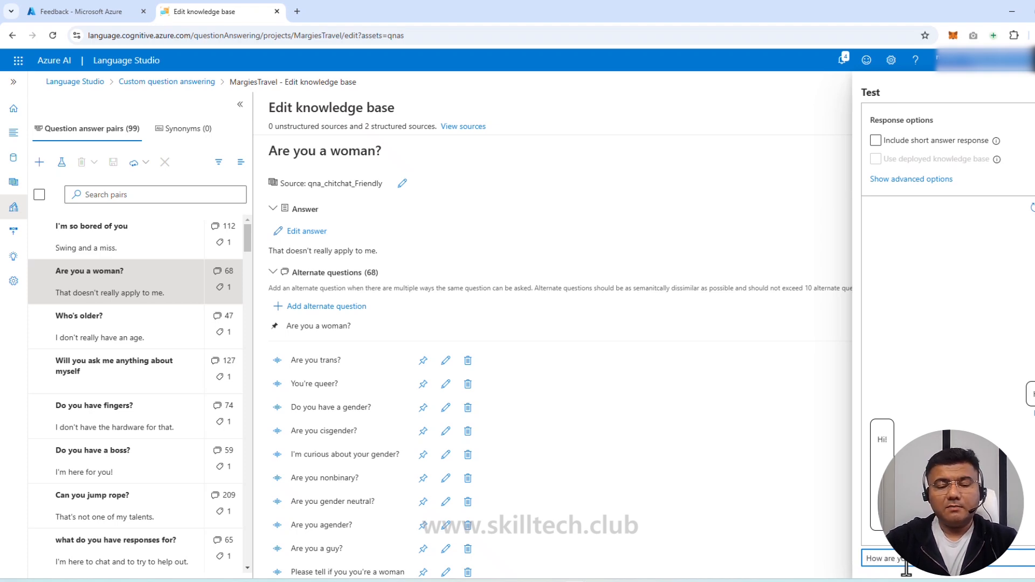
key(Return)
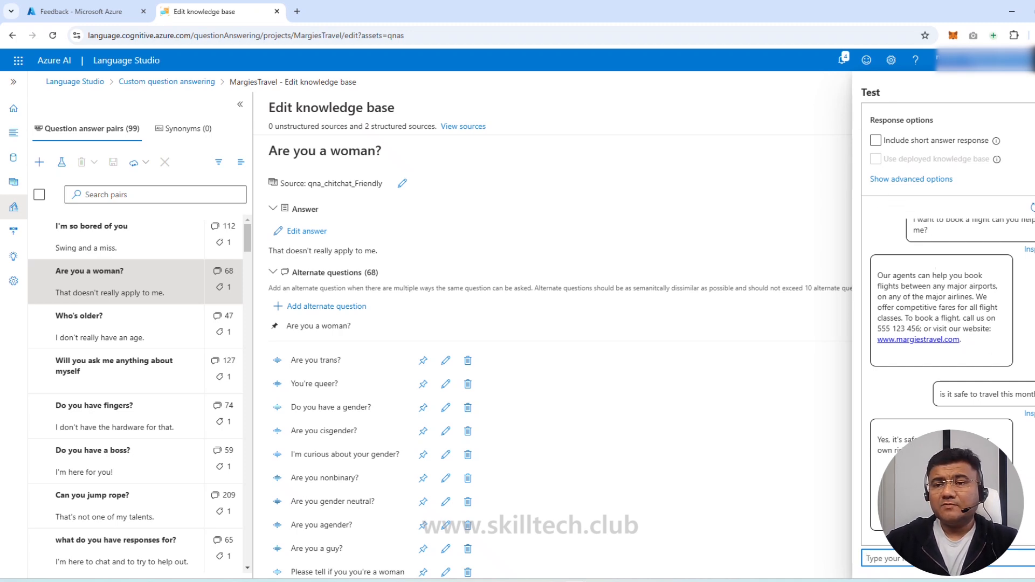
Close the test pane, deploy the MargiesTravel knowledge base and skip the bot creation tips
click(484, 315)
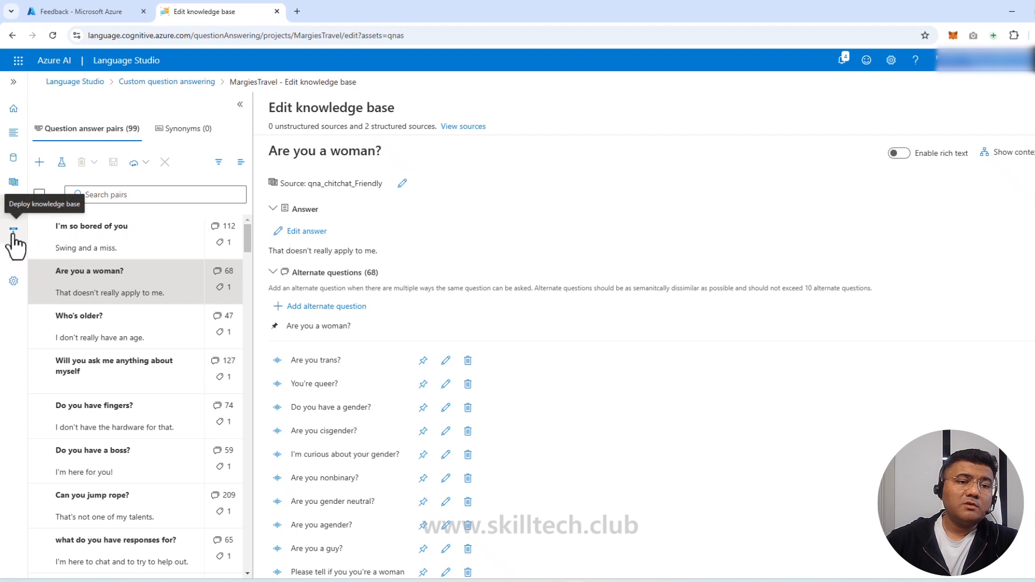
click(14, 236)
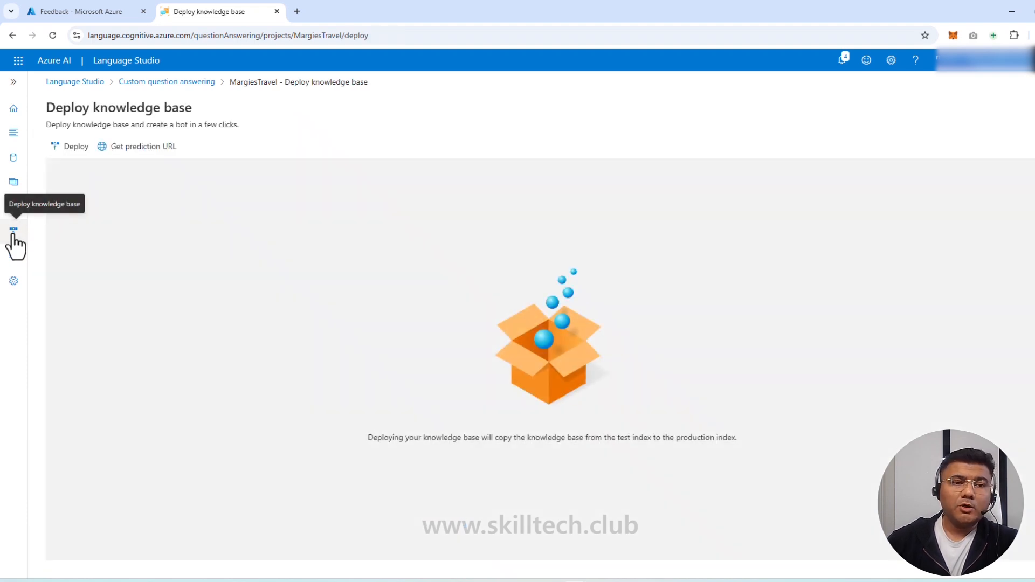
click(76, 149)
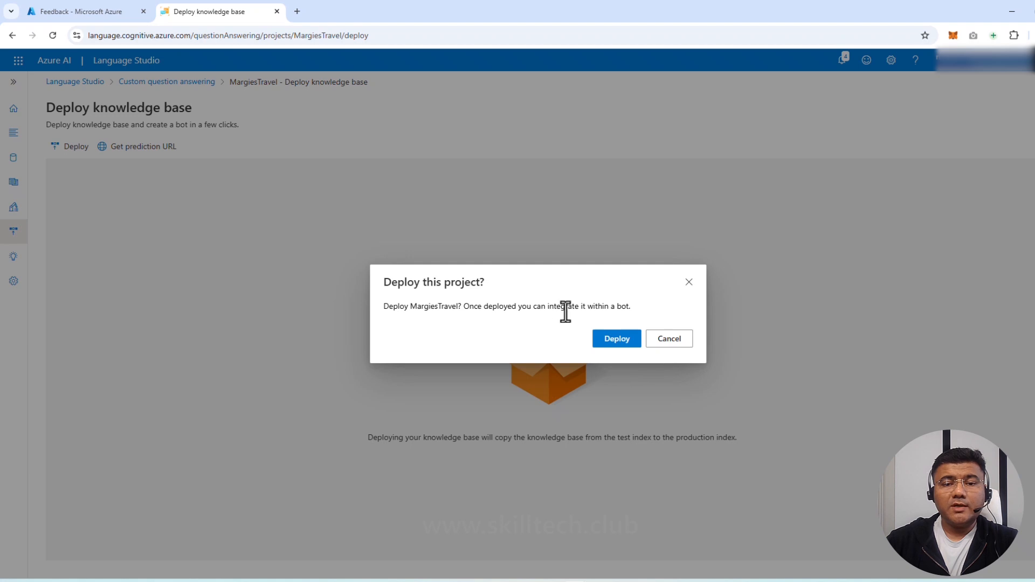
drag(622, 307, 557, 311)
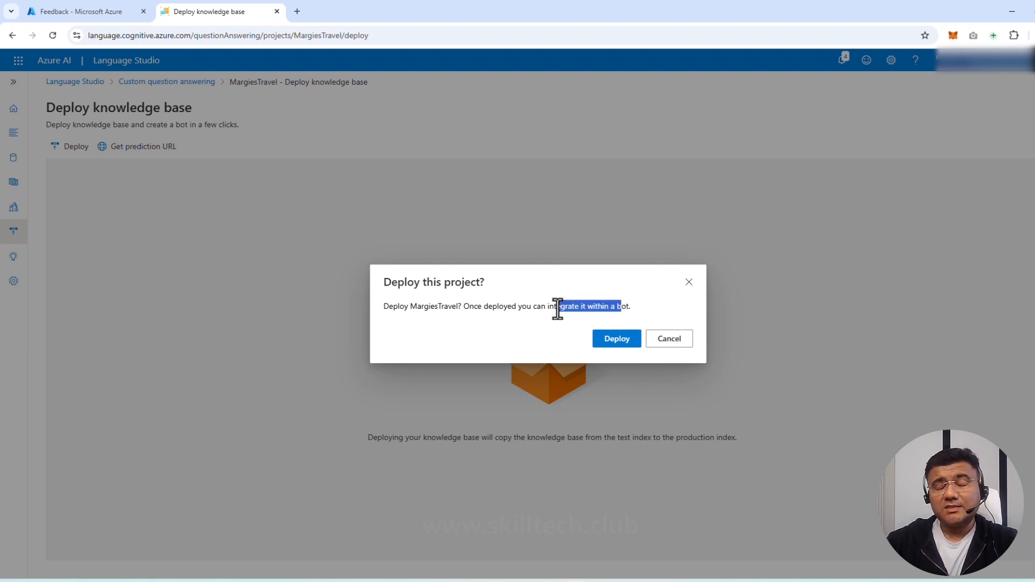
drag(516, 310, 507, 308)
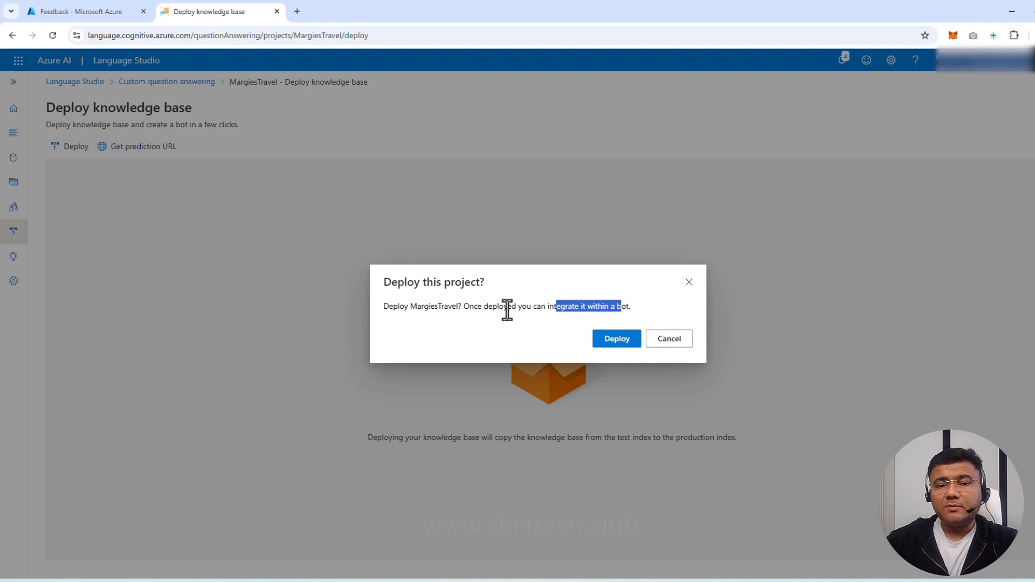
click(581, 325)
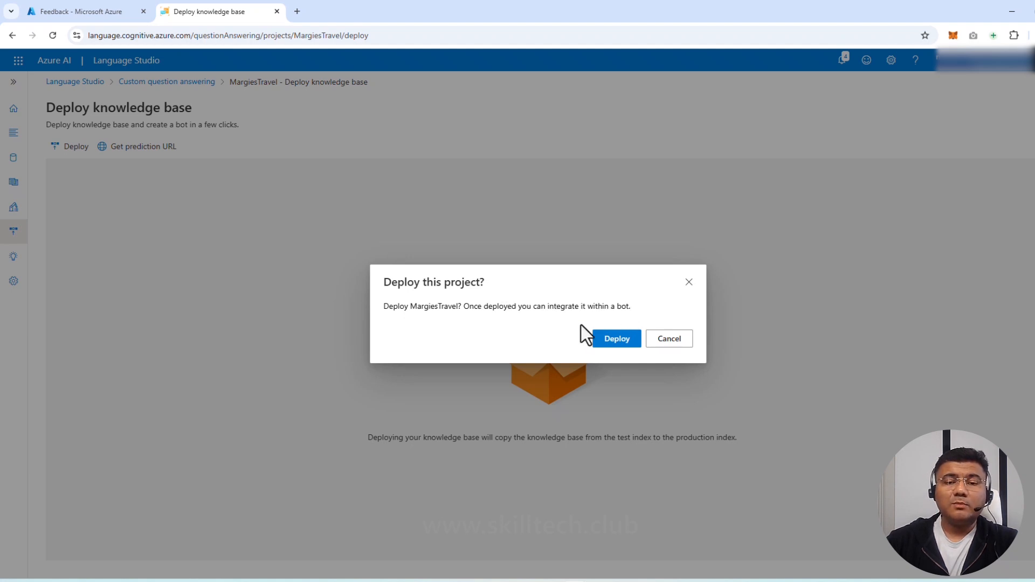
click(620, 343)
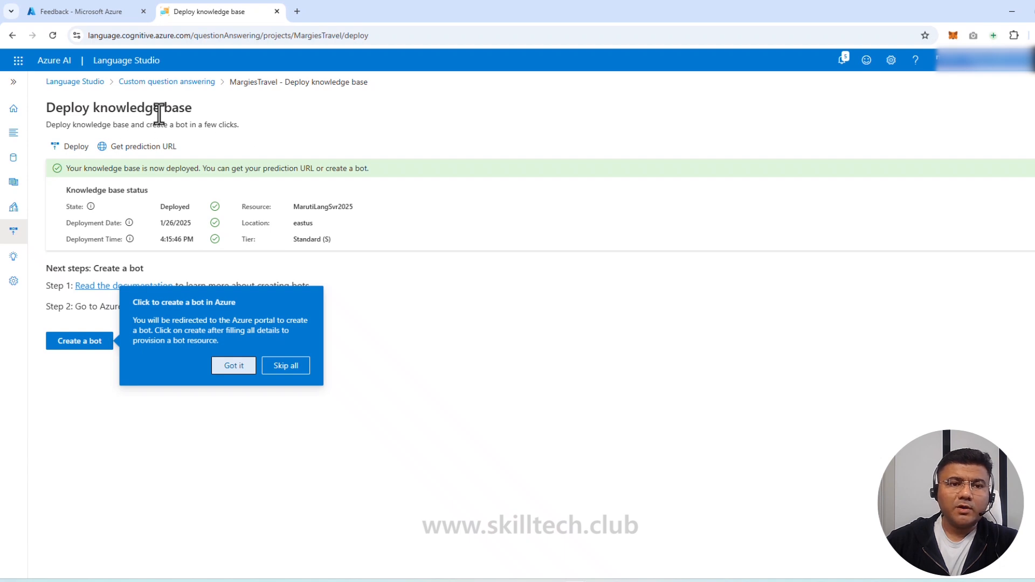
click(305, 369)
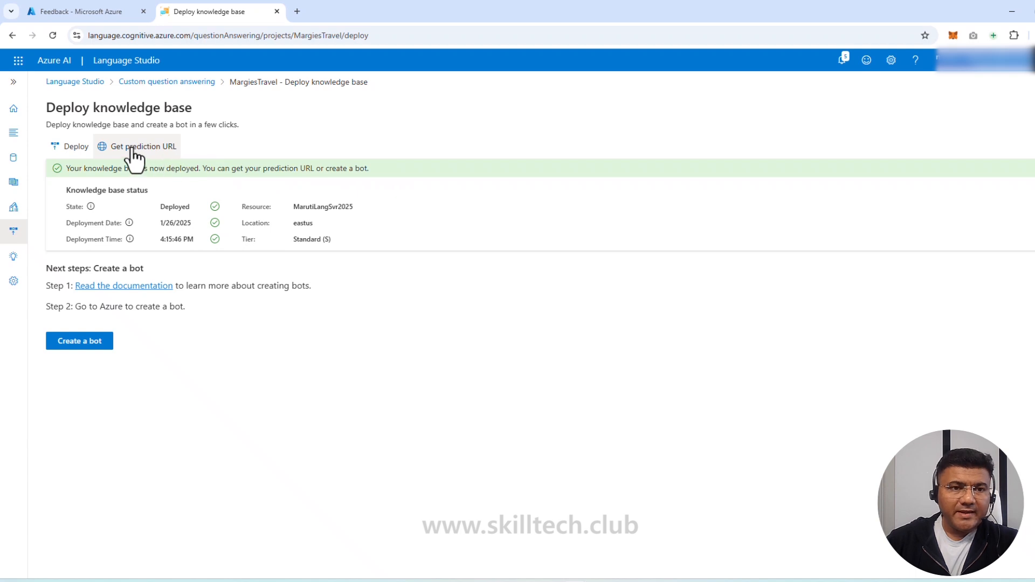
Examine the prediction URL's sample request, including its question and score threshold placeholders, and close the dialog
click(157, 148)
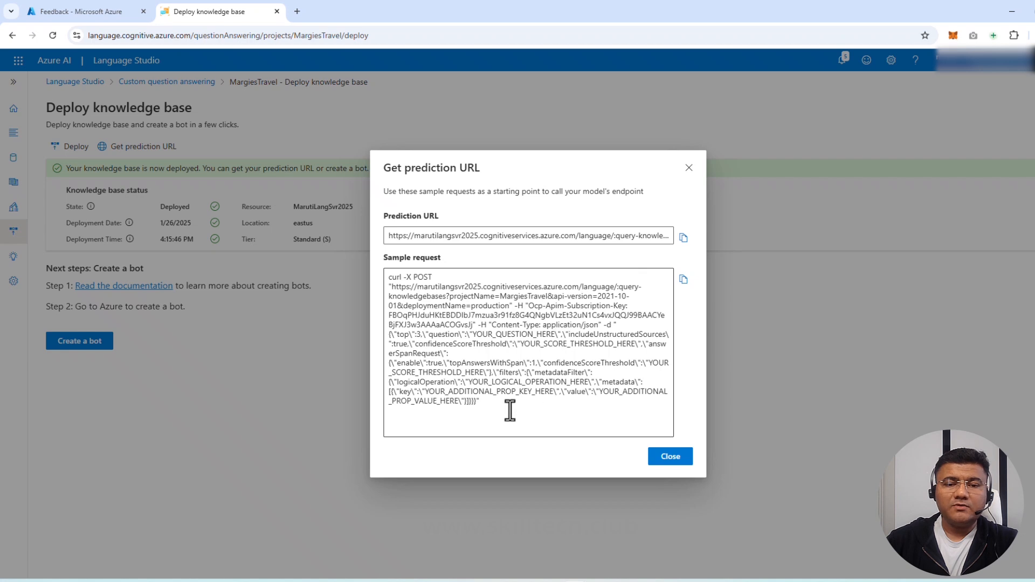
drag(509, 411, 405, 276)
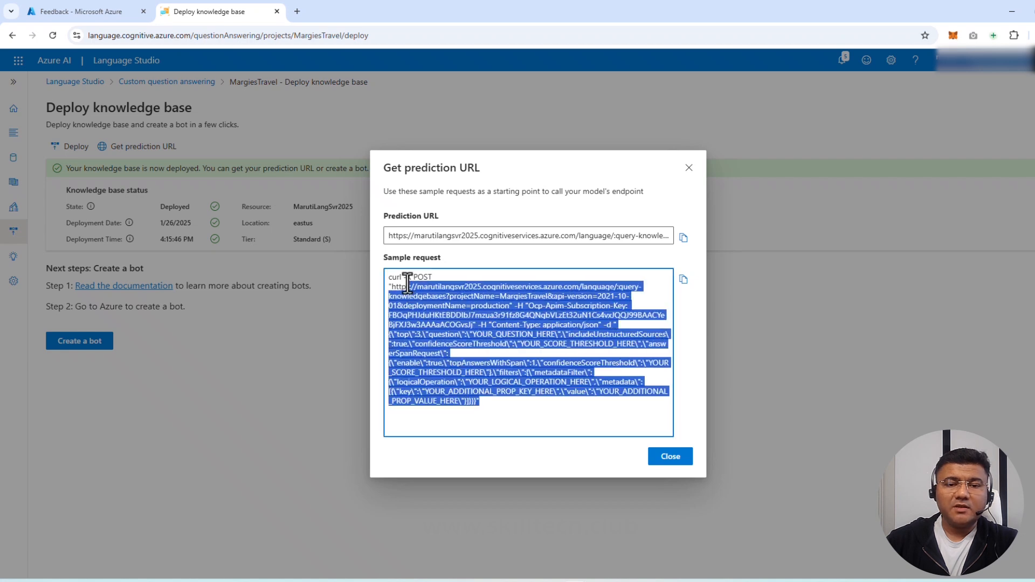
click(560, 419)
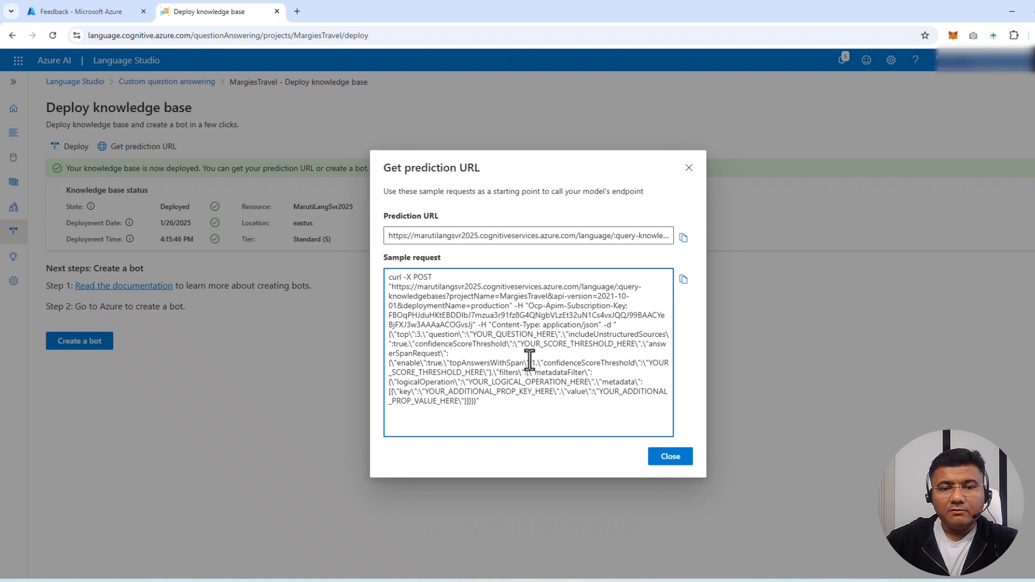
drag(473, 334, 556, 335)
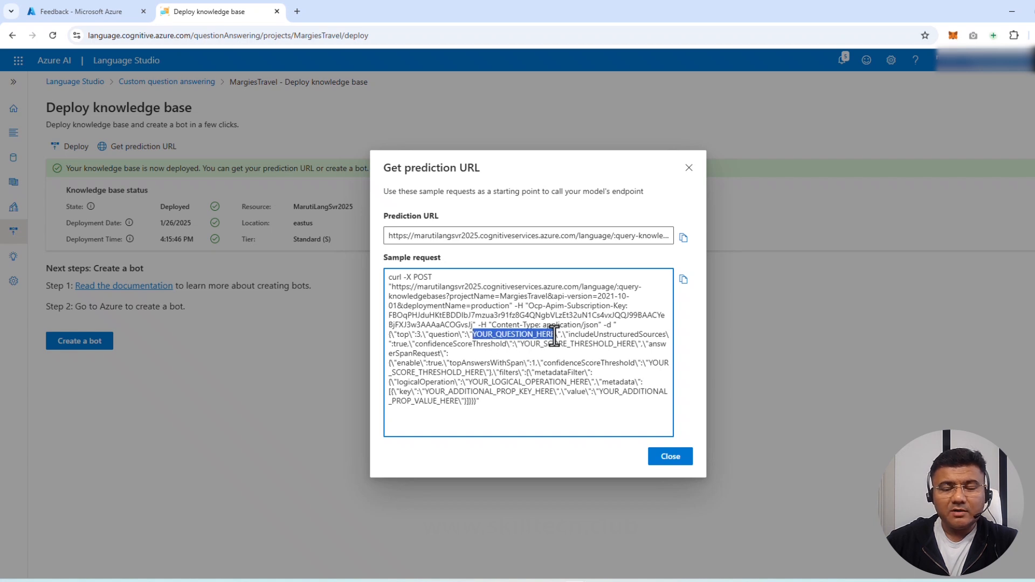
click(532, 350)
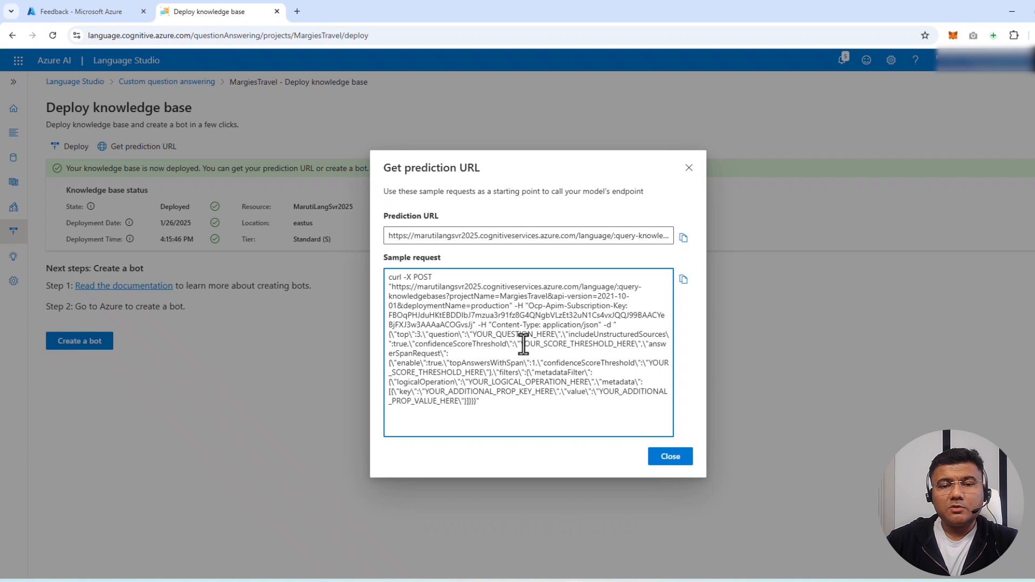
drag(524, 344, 636, 348)
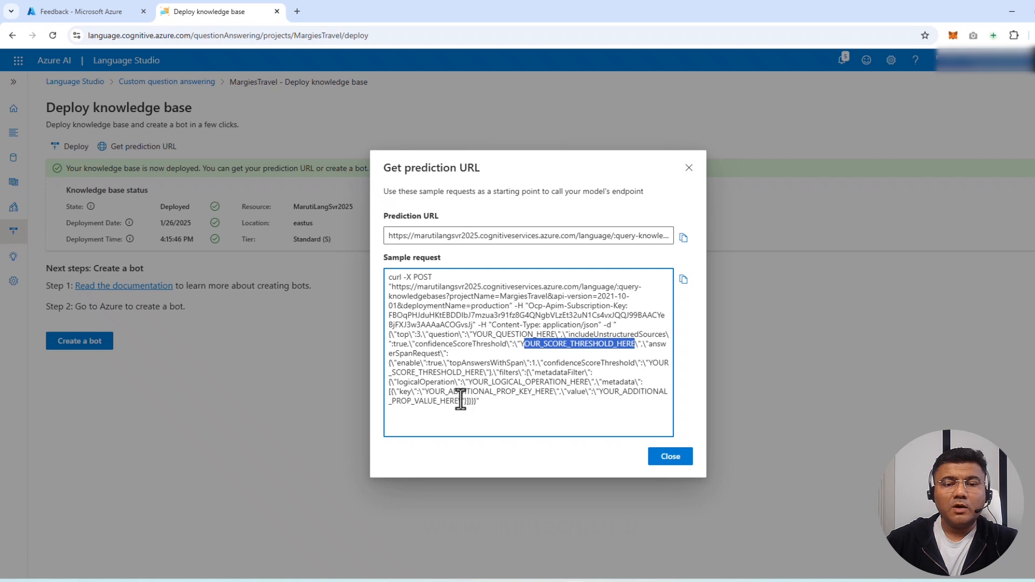
click(523, 357)
drag(475, 336, 552, 335)
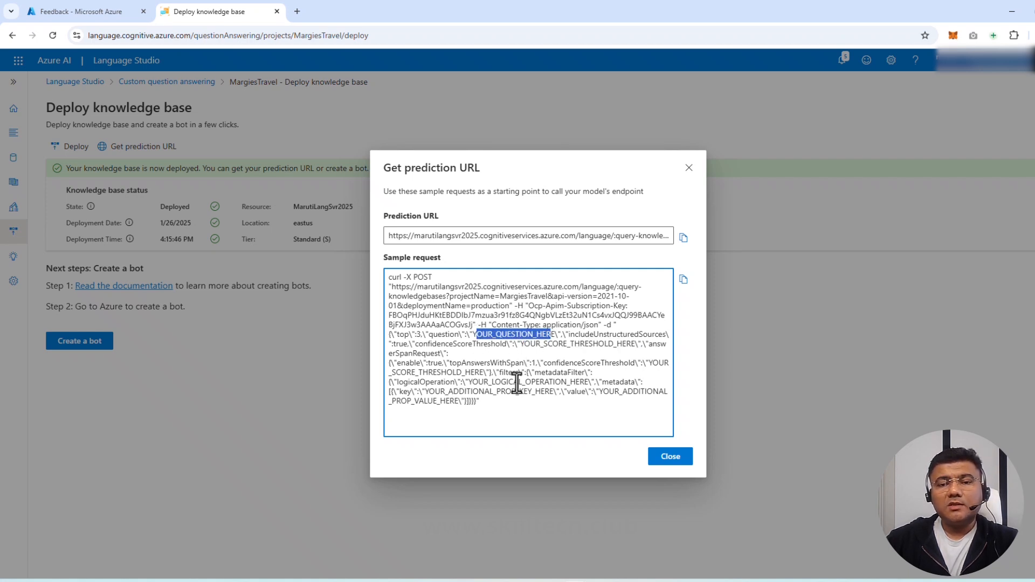
drag(494, 411, 386, 276)
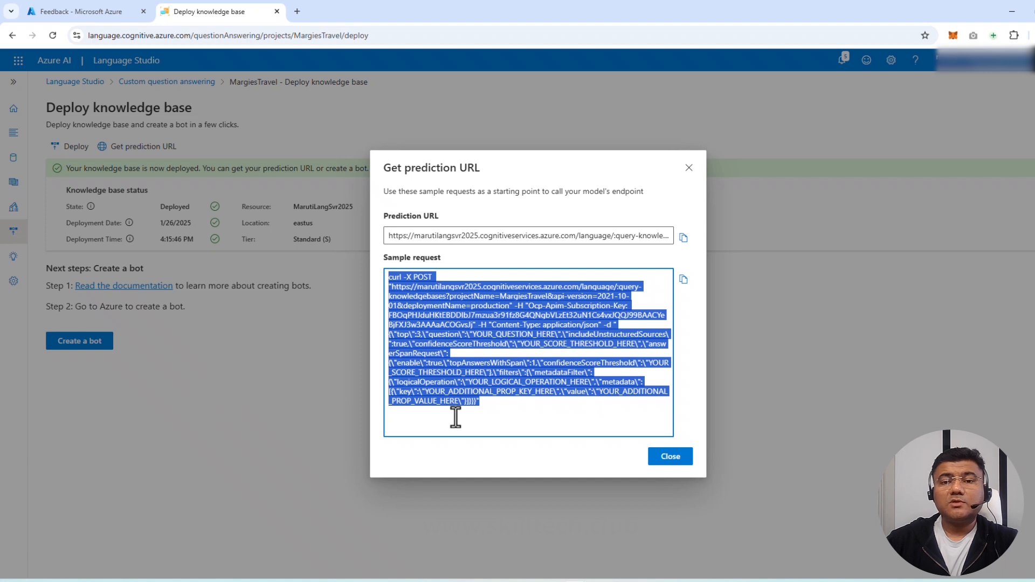
click(498, 413)
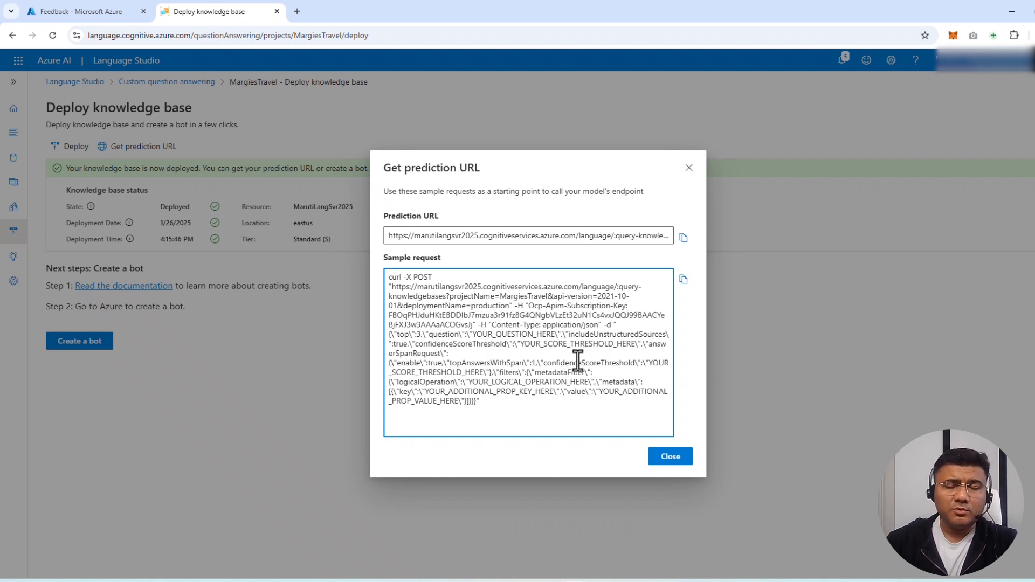
click(671, 461)
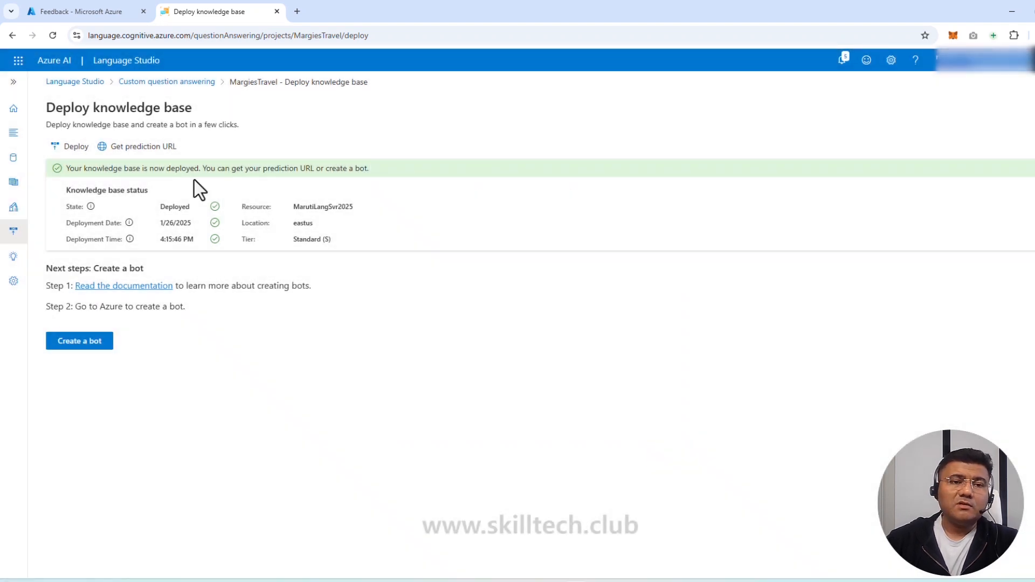